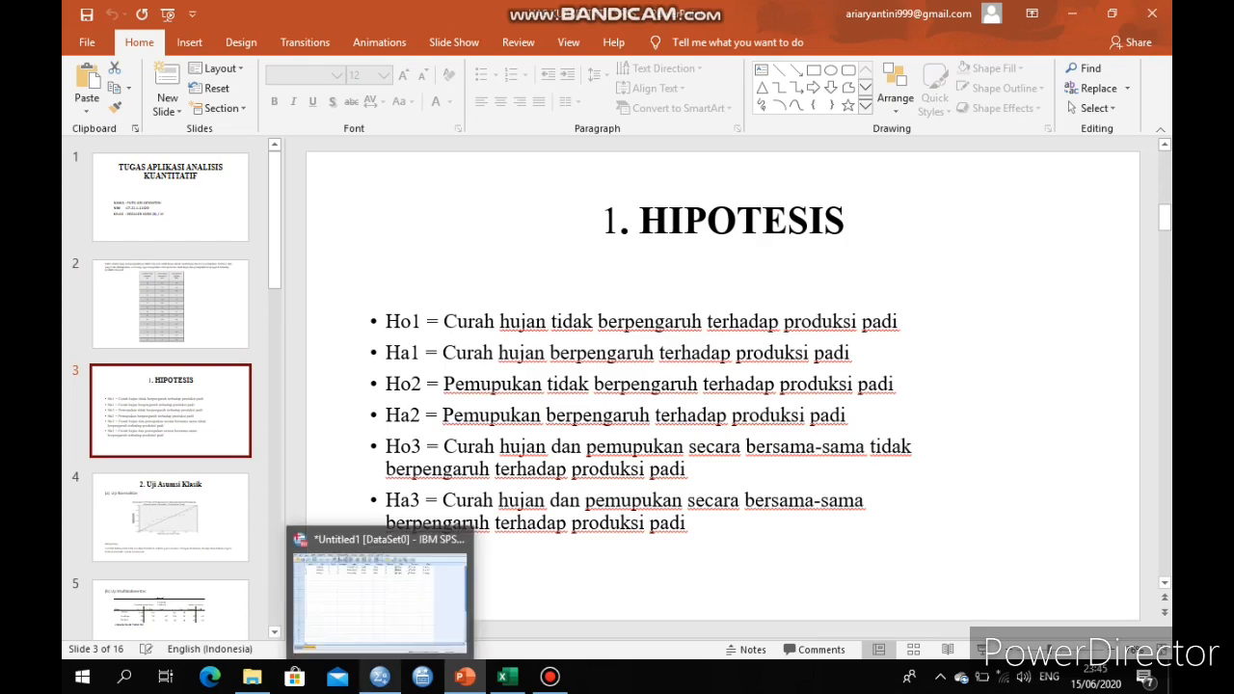
# Switch to the SPSS dataset and set up a Linear Regression with Produksi Padi as dependent and Curah Hujan and Pemupukan as independents
pyautogui.click(379, 677)
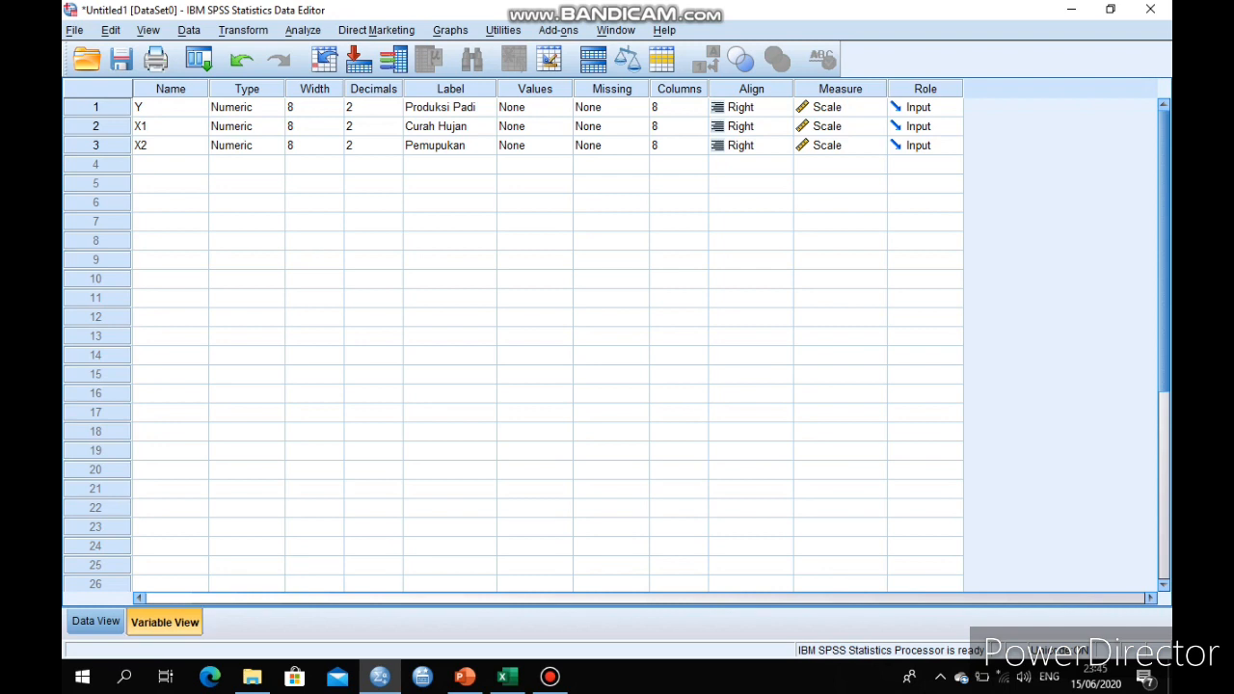
pyautogui.click(95, 622)
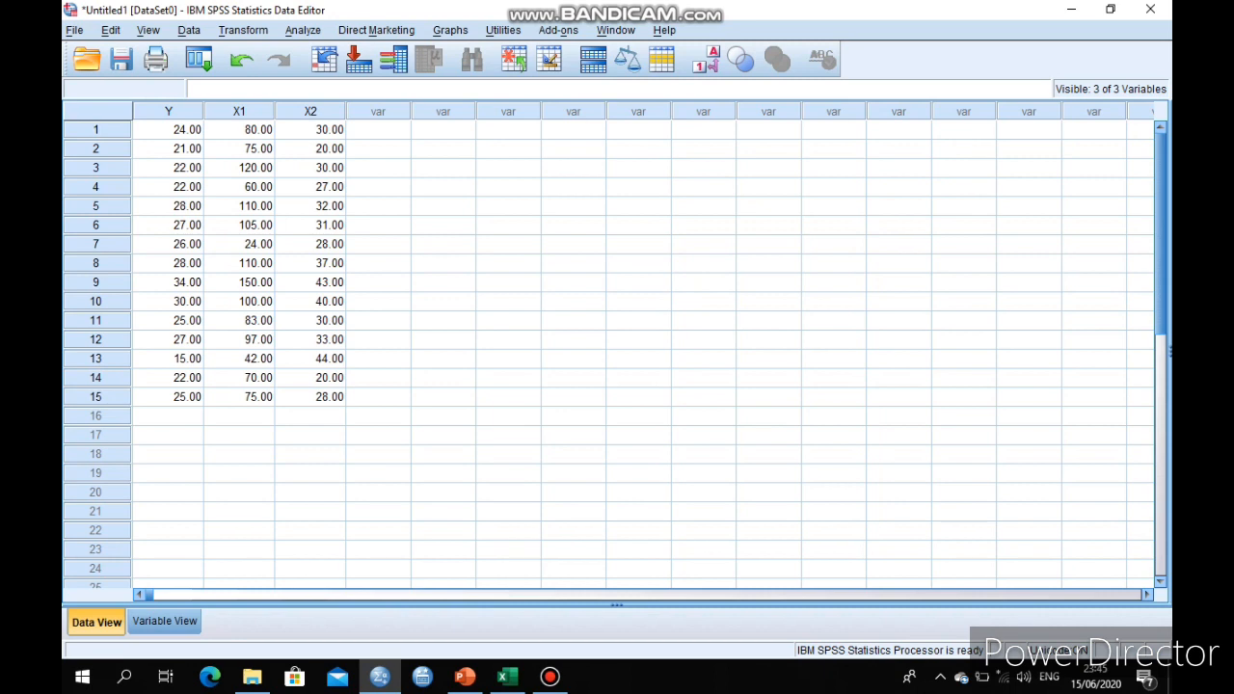
pyautogui.click(303, 30)
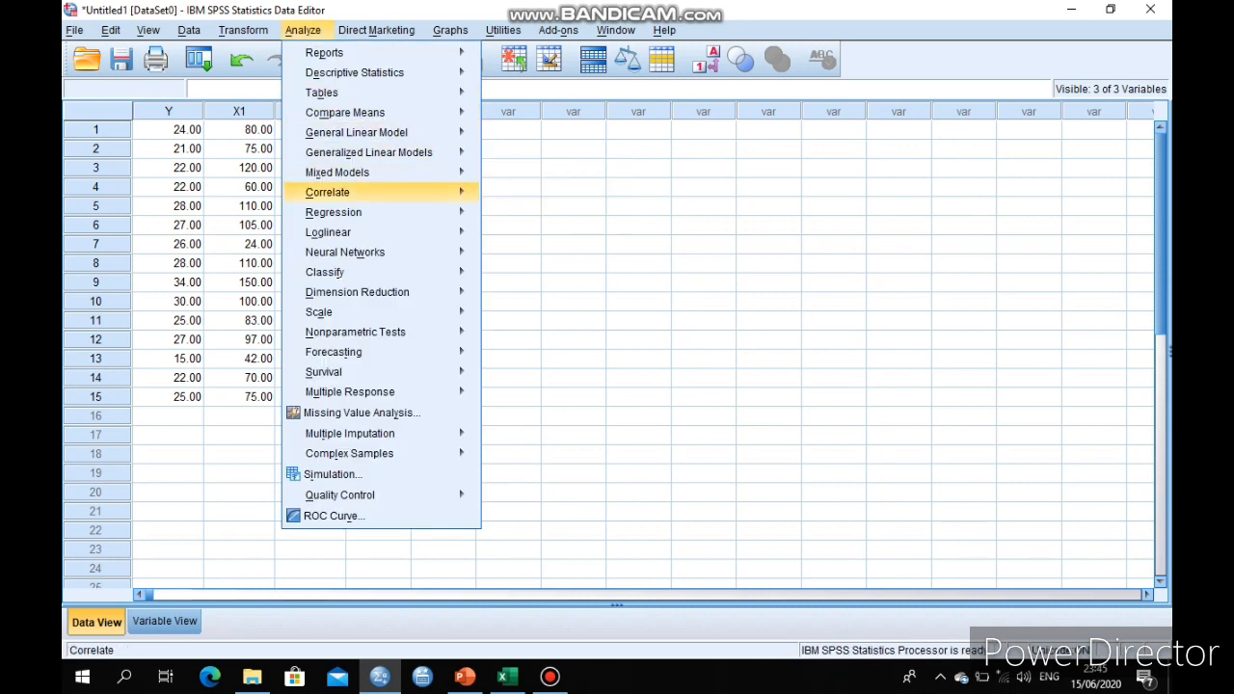
pyautogui.moveTo(333, 212)
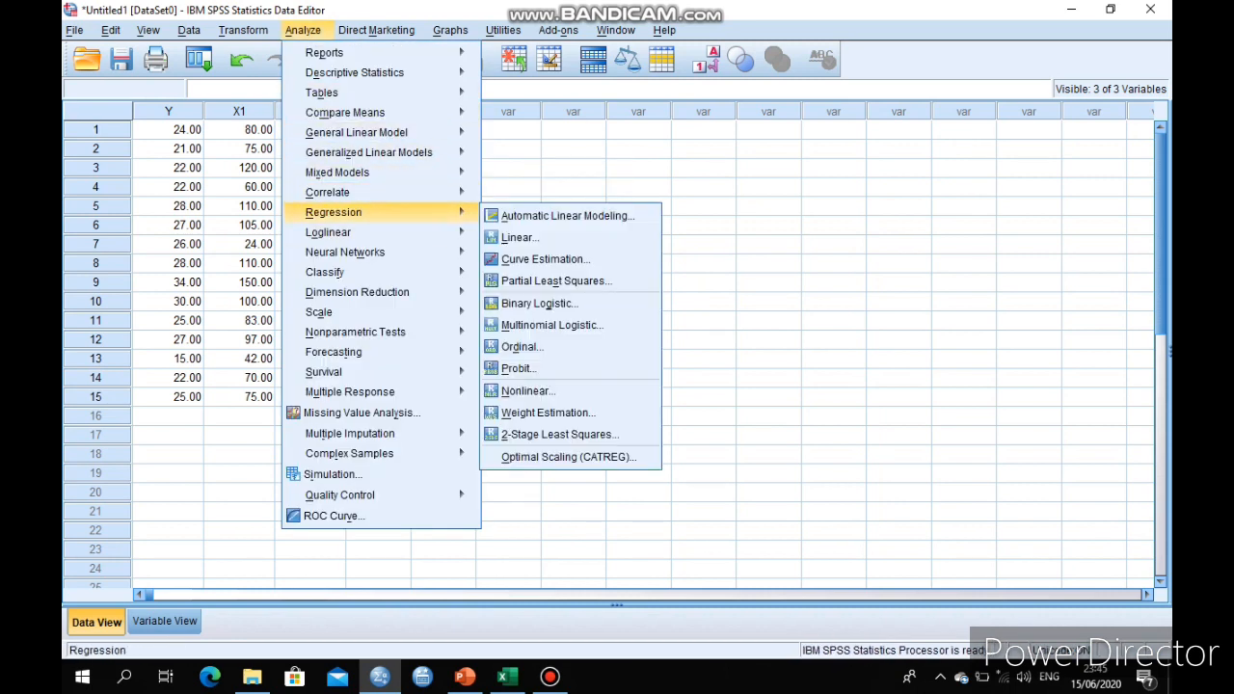
pyautogui.click(521, 237)
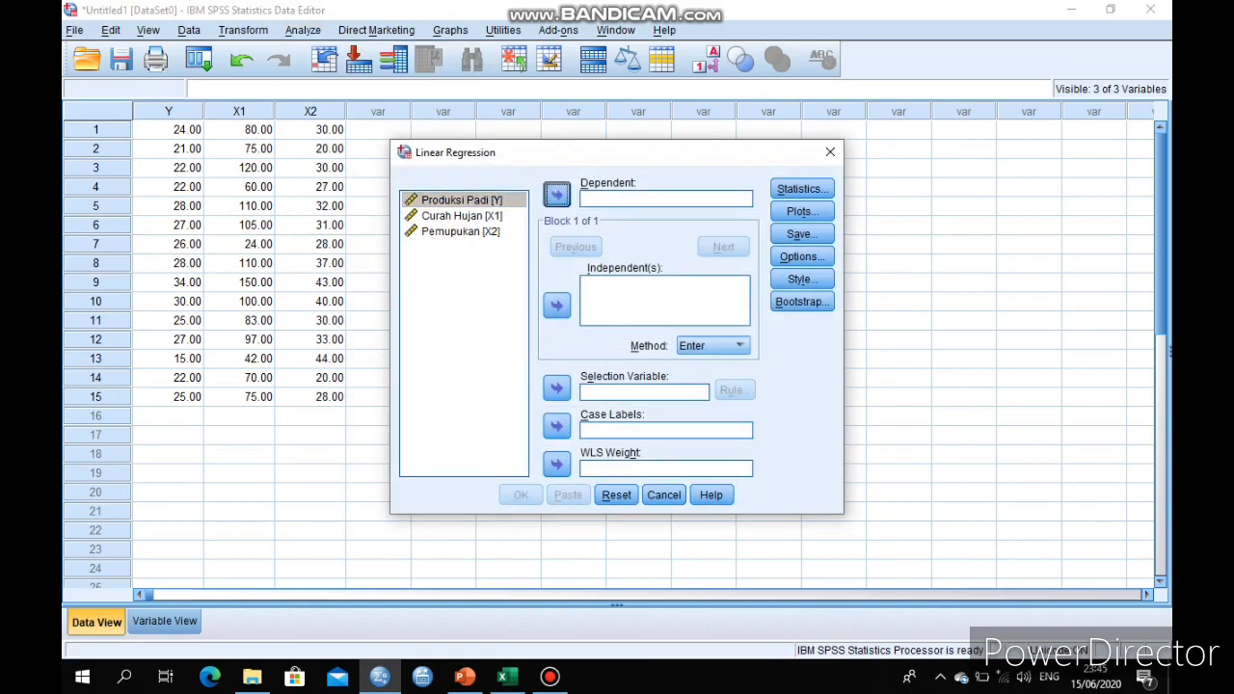
pyautogui.click(556, 194)
pyautogui.click(556, 305)
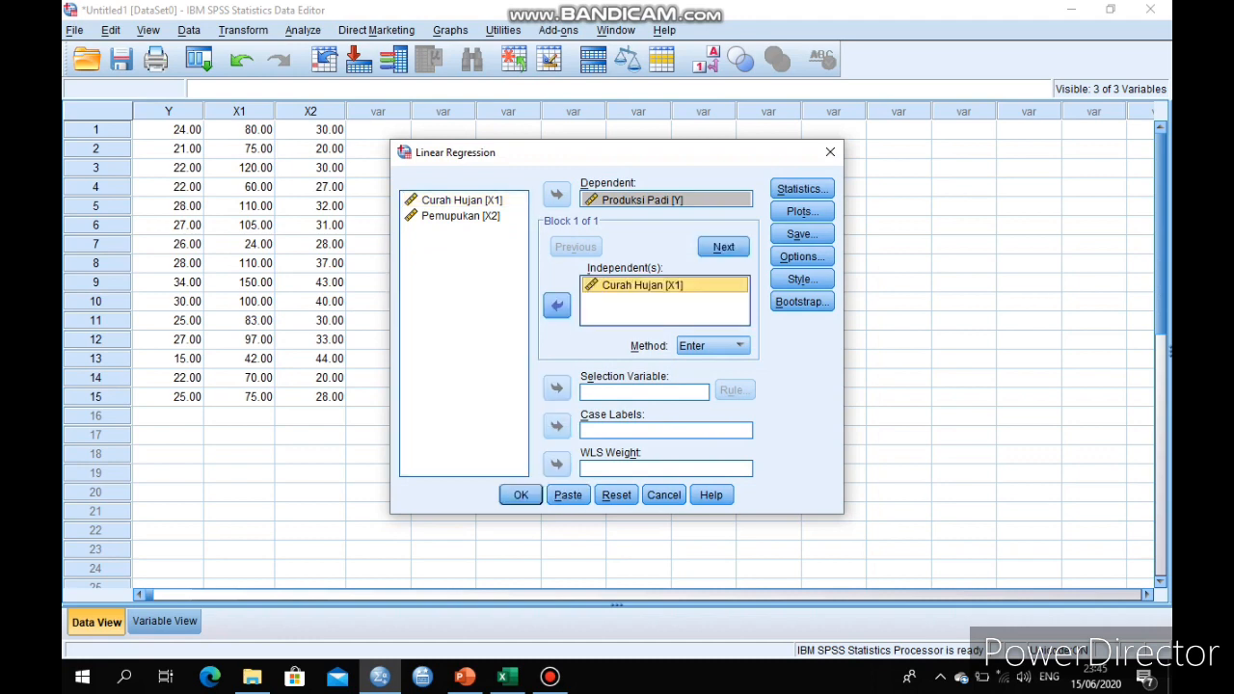
pyautogui.click(461, 216)
pyautogui.click(557, 304)
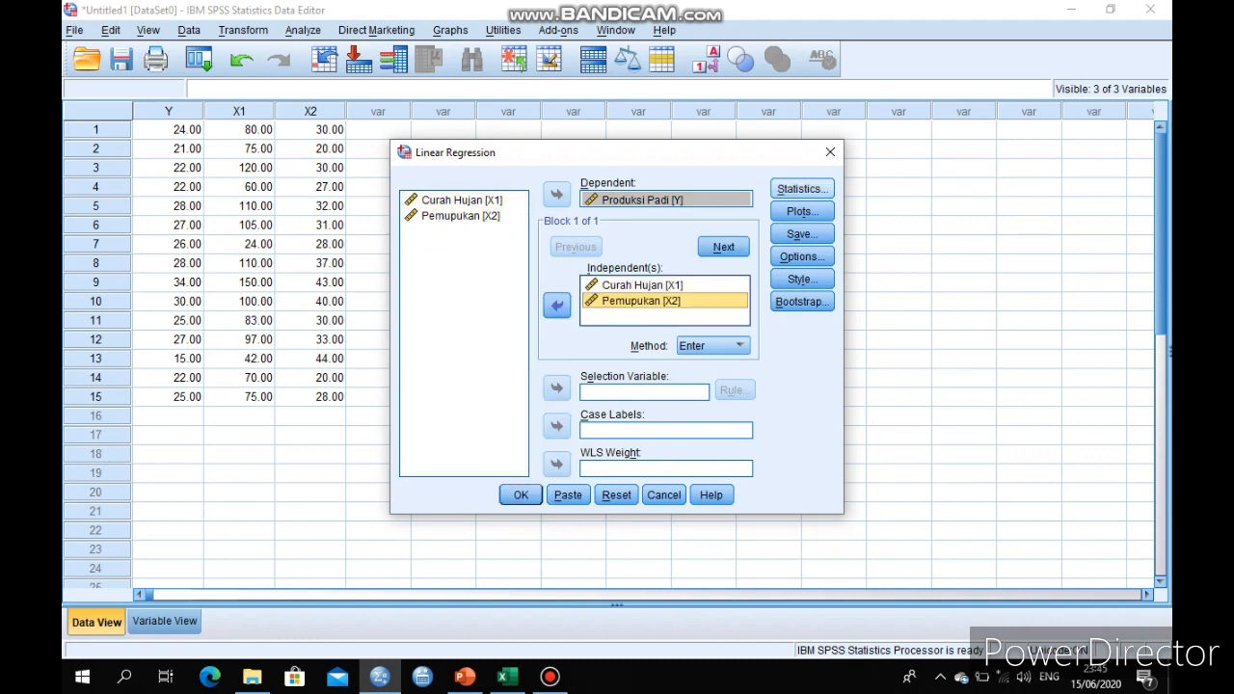
# Run the regression with a scatterplot of *SRESID on Y against *ZPRED on X and a normal probability plot
pyautogui.click(802, 212)
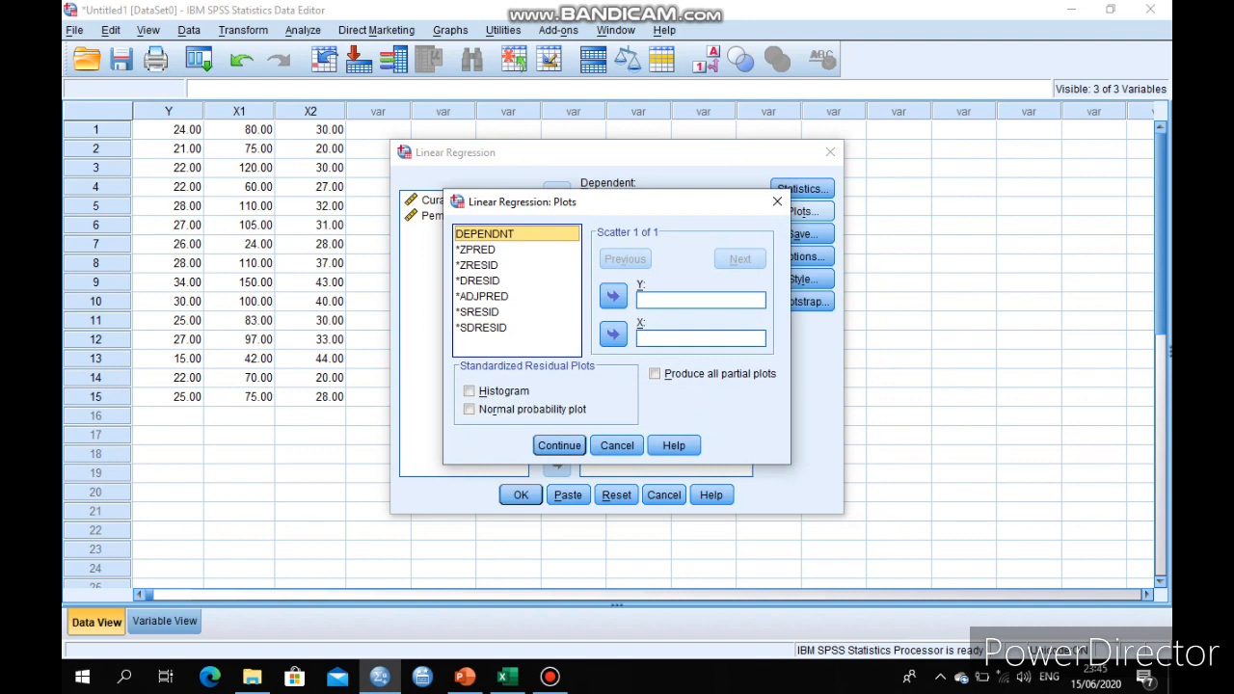
pyautogui.click(475, 250)
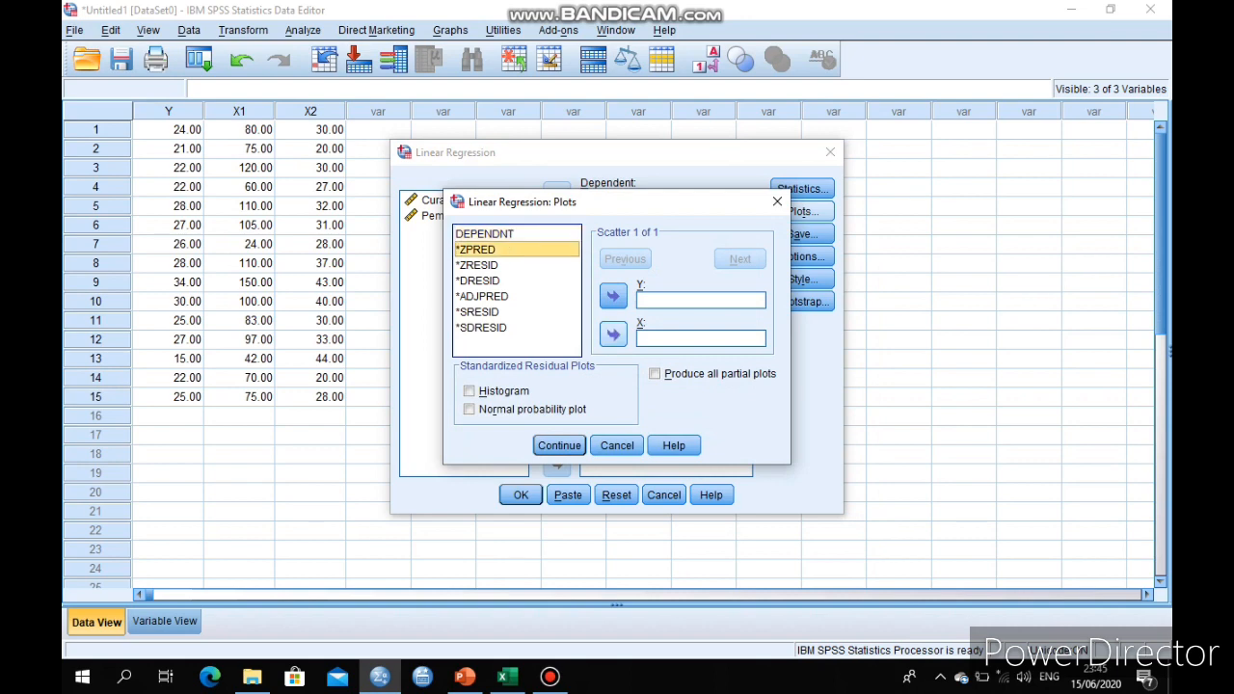
pyautogui.click(614, 335)
pyautogui.click(478, 312)
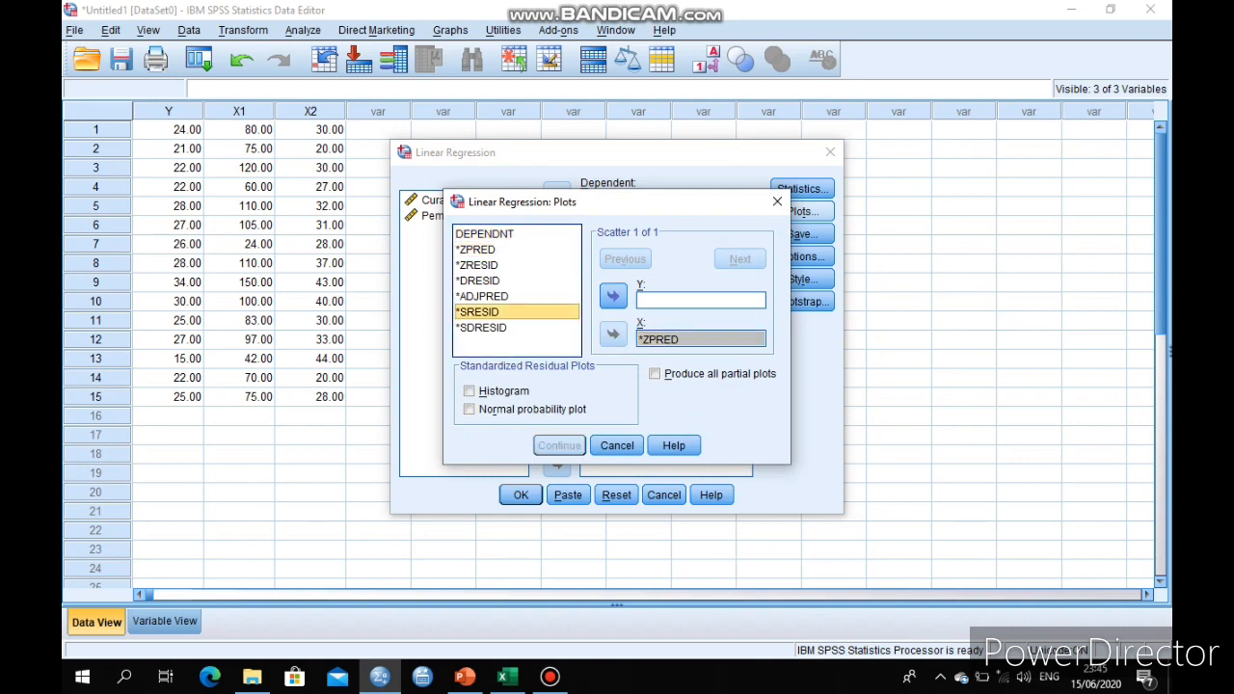
pyautogui.click(613, 296)
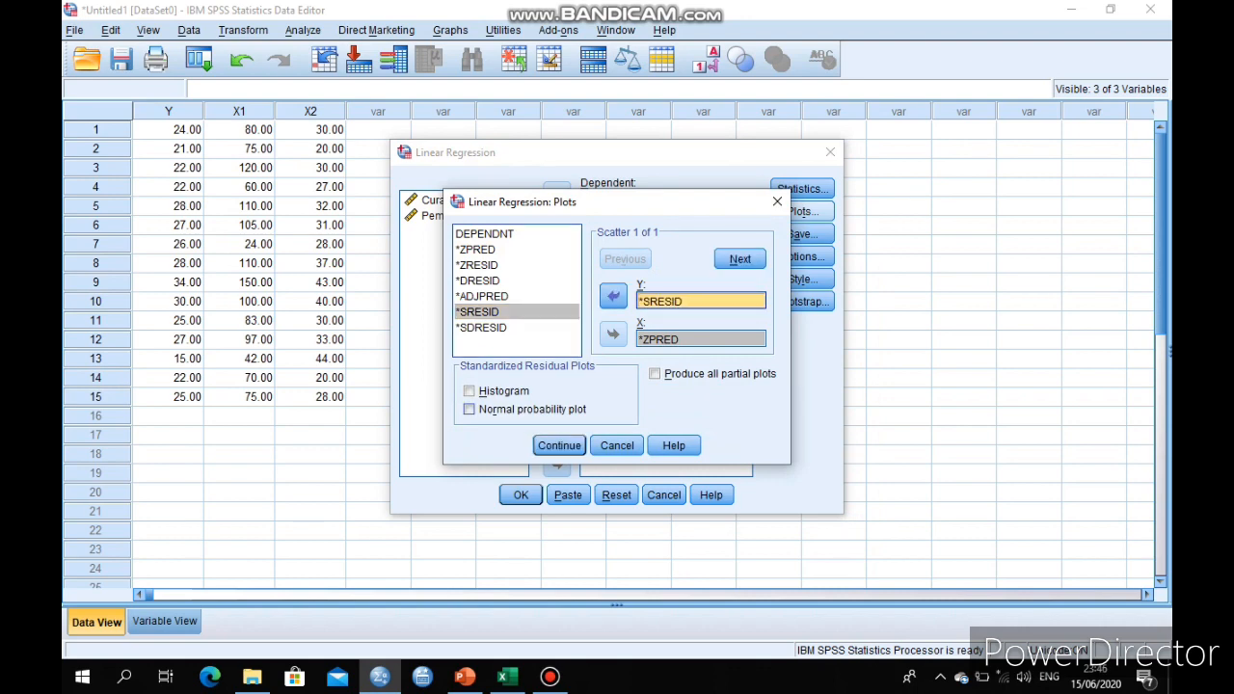
pyautogui.click(469, 409)
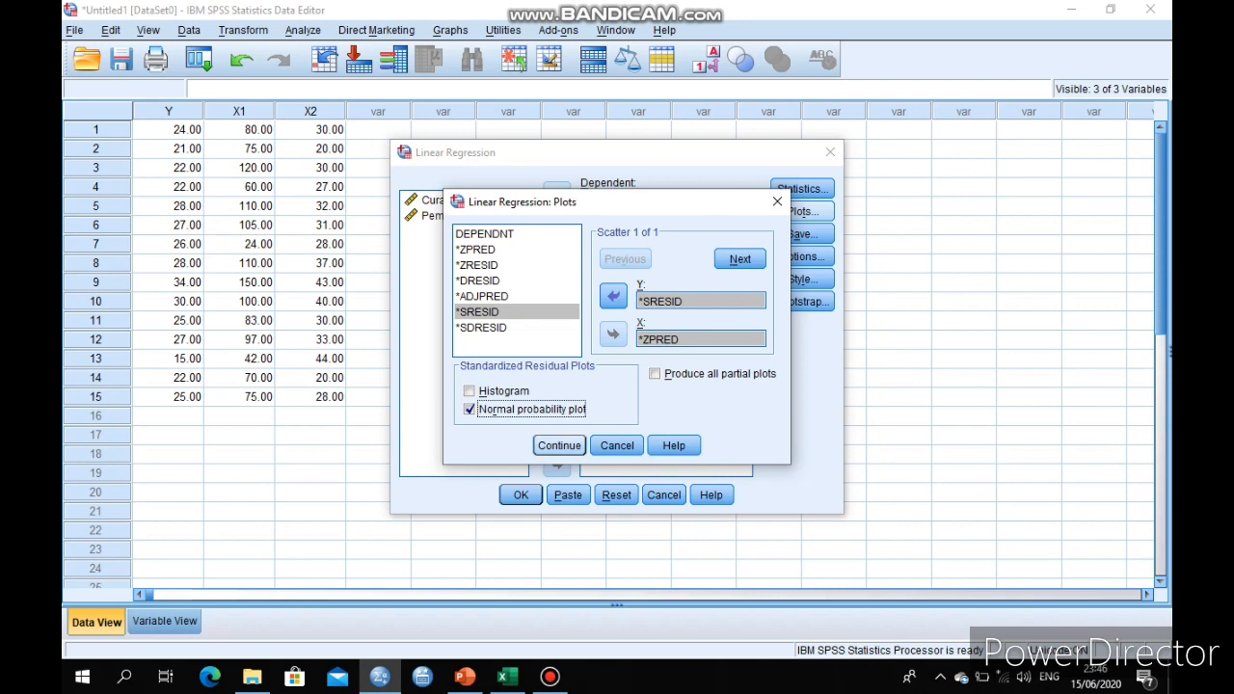
pyautogui.click(559, 445)
pyautogui.click(521, 495)
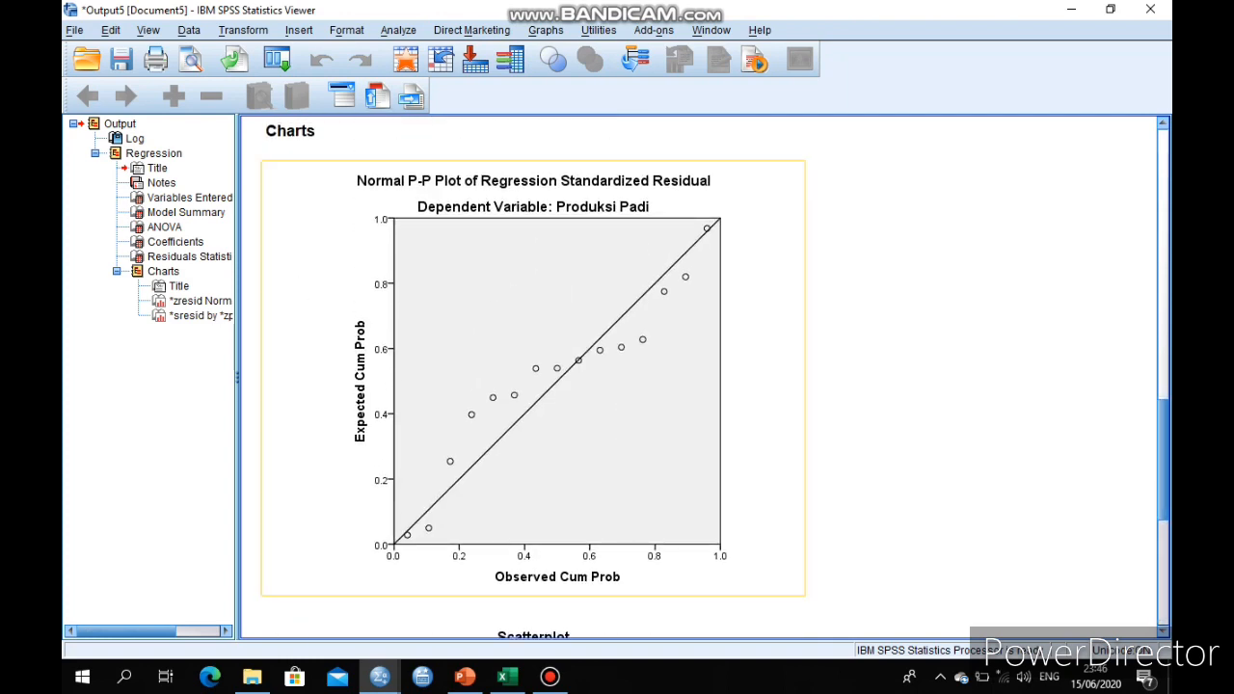
# Select the Normal P-P Plot in the output, then switch to PowerPoint and view the Uji Normalitas slide
pyautogui.click(533, 378)
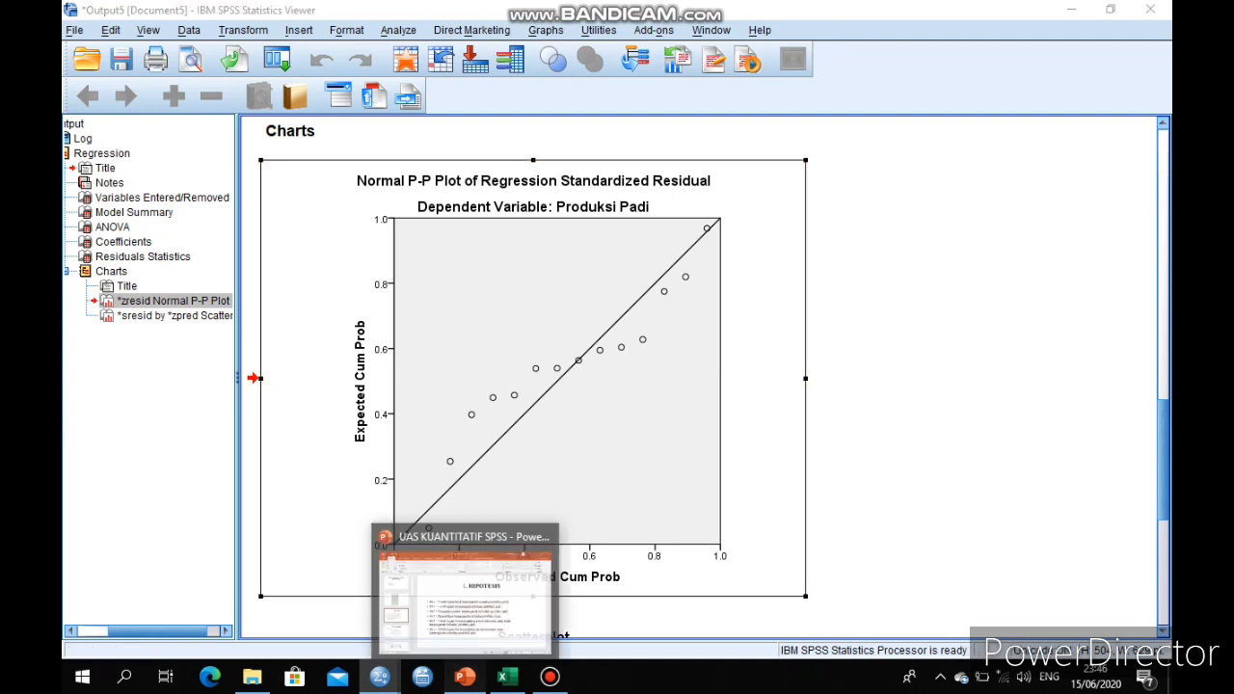
pyautogui.click(465, 677)
pyautogui.click(171, 521)
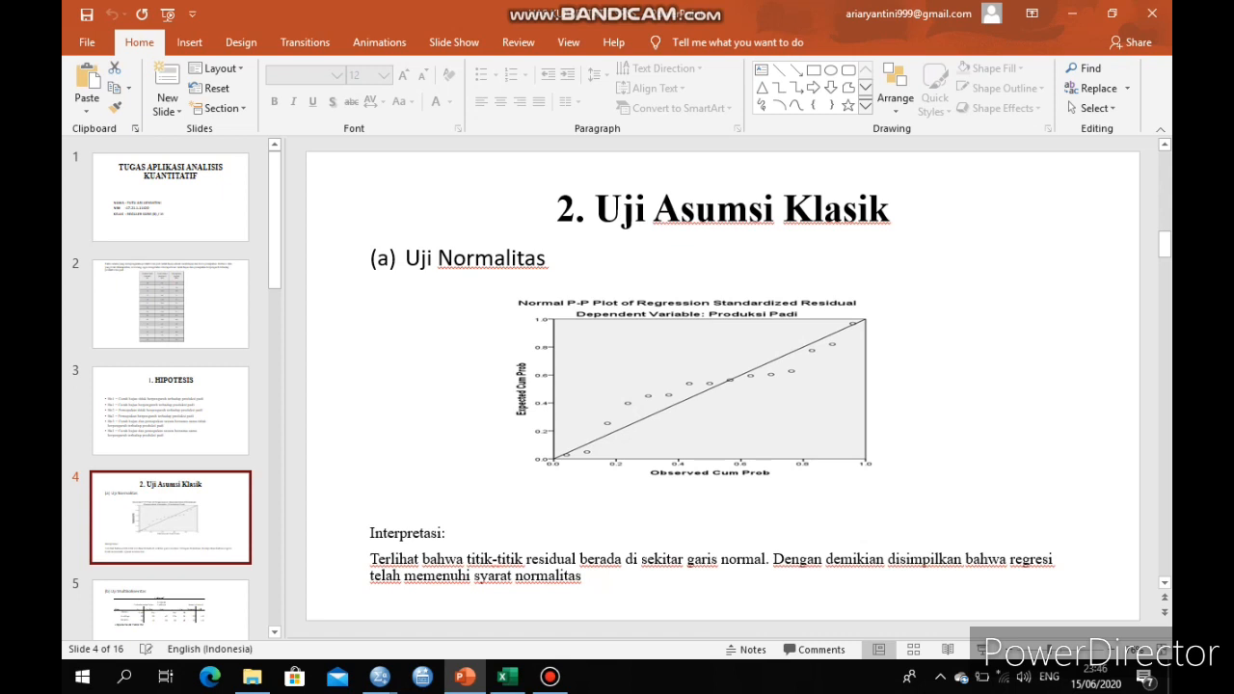
# Return to the SPSS dataset and rerun the Linear Regression with collinearity diagnostics enabled
pyautogui.moveTo(380, 677)
pyautogui.click(276, 588)
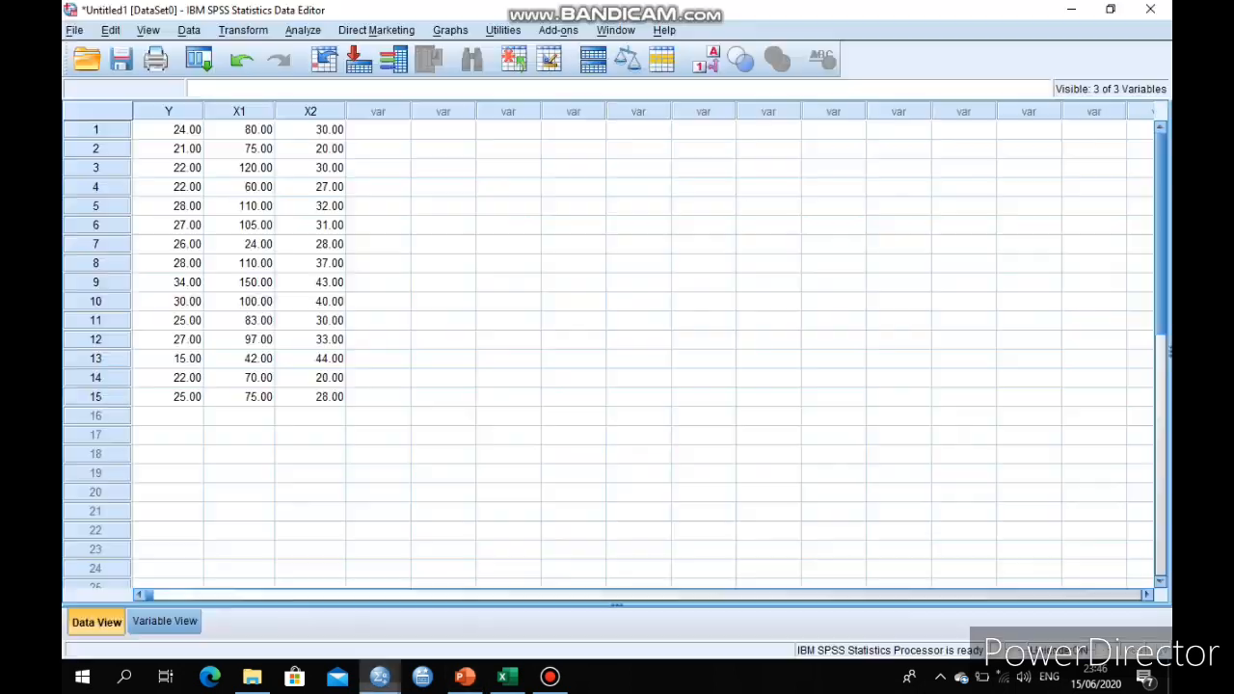
pyautogui.click(303, 30)
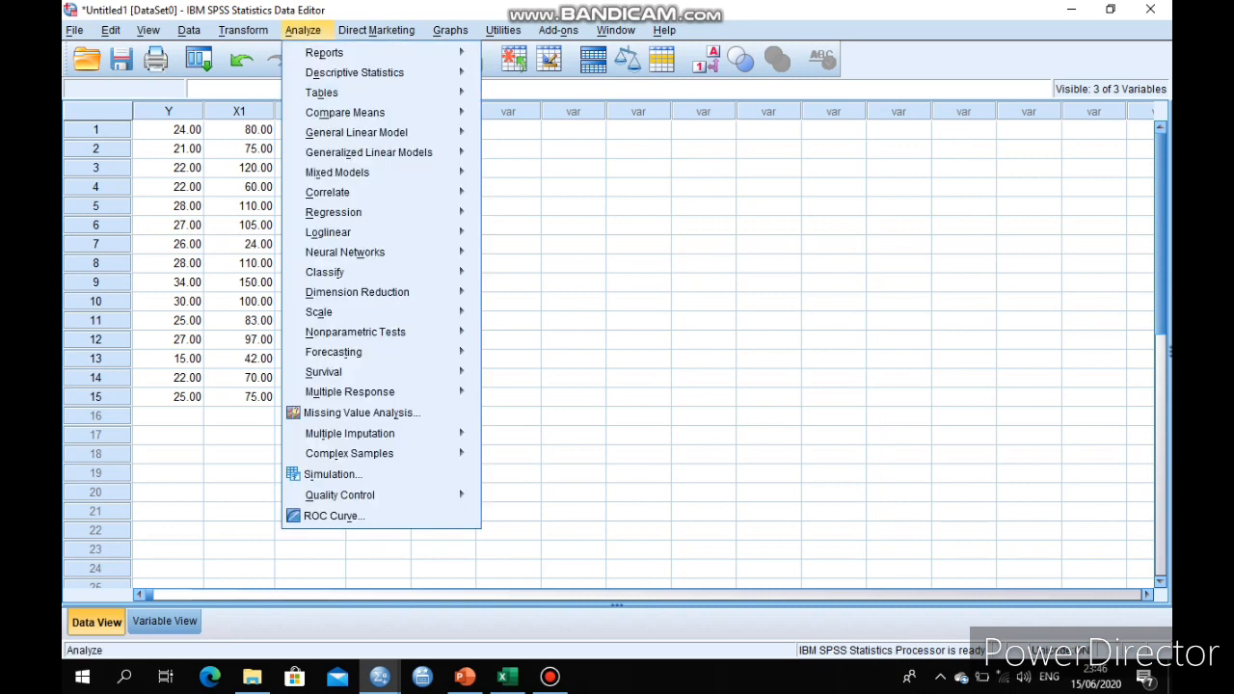
pyautogui.moveTo(385, 212)
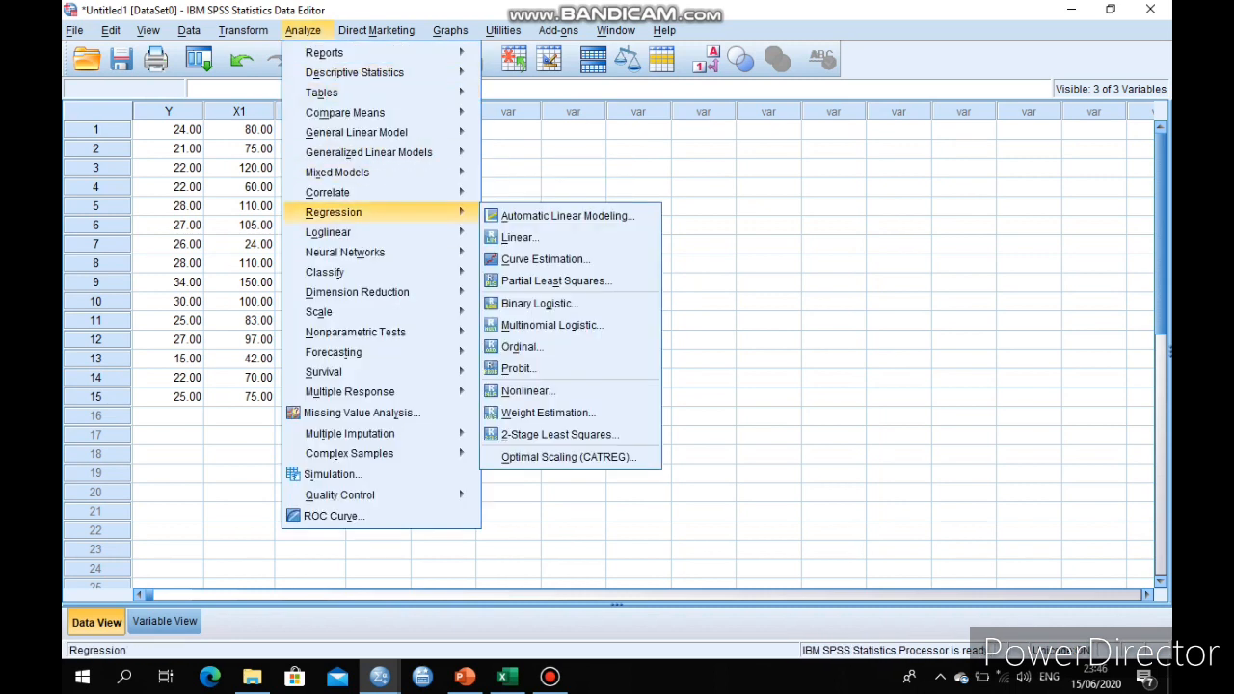
pyautogui.click(519, 237)
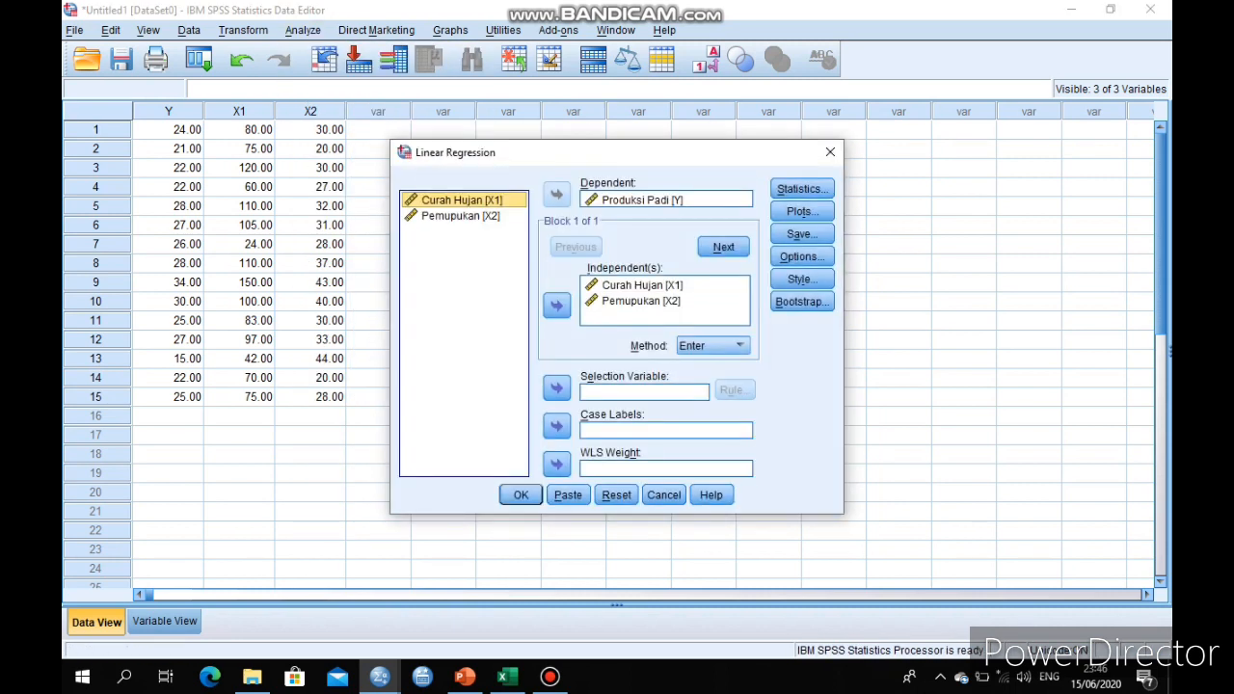
pyautogui.click(803, 189)
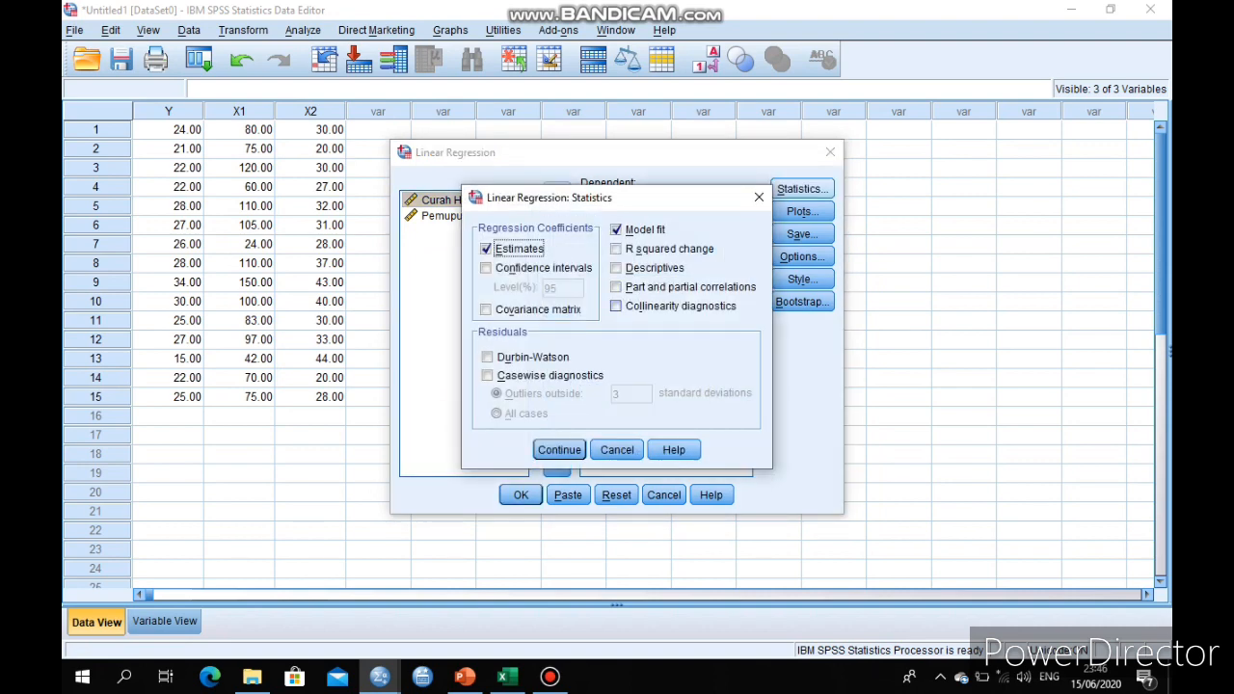
pyautogui.click(616, 306)
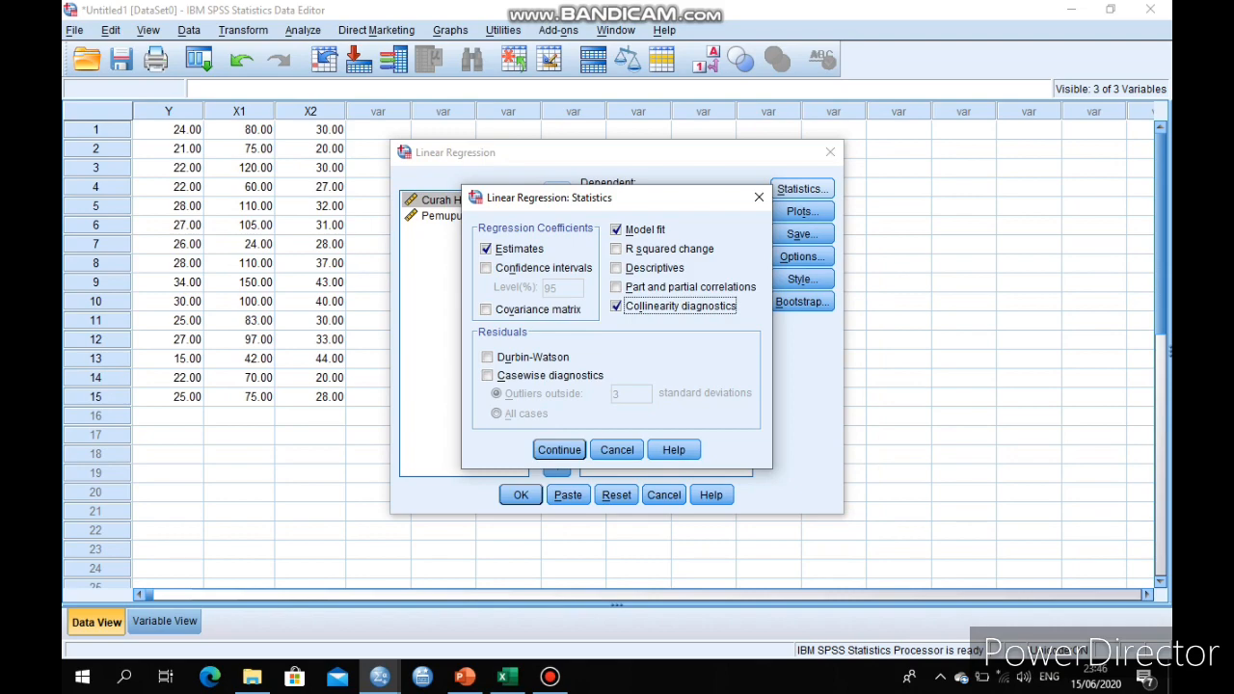
pyautogui.click(559, 451)
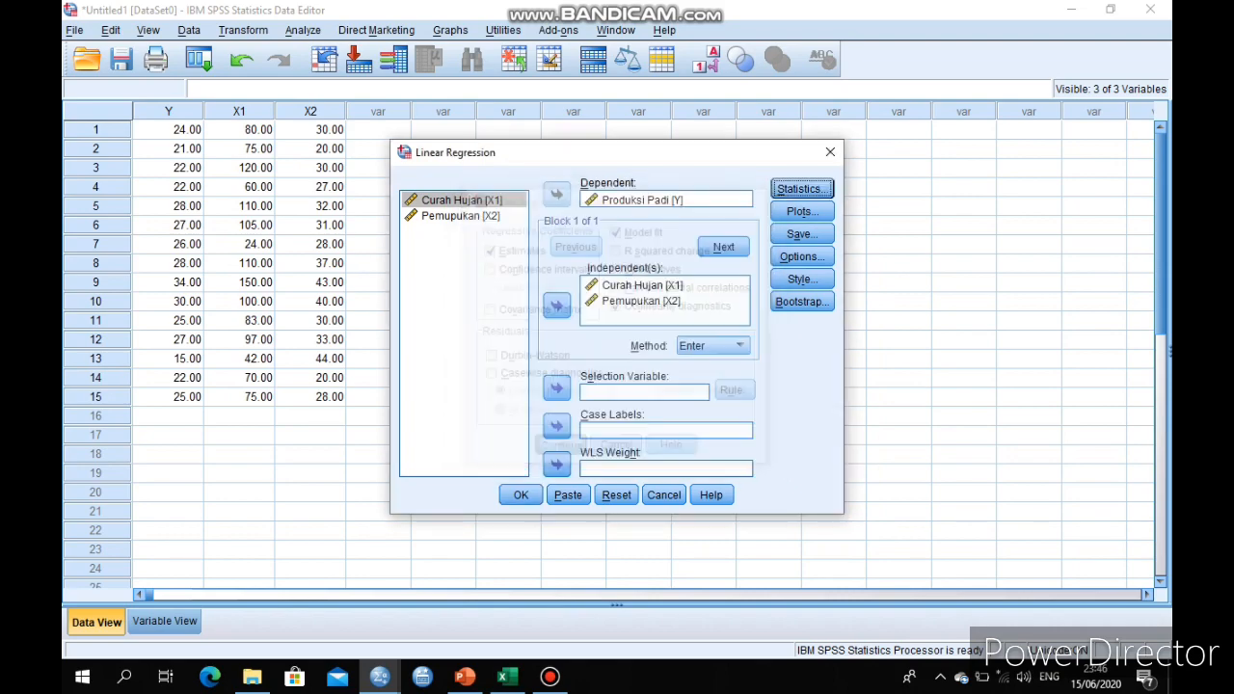
pyautogui.click(521, 495)
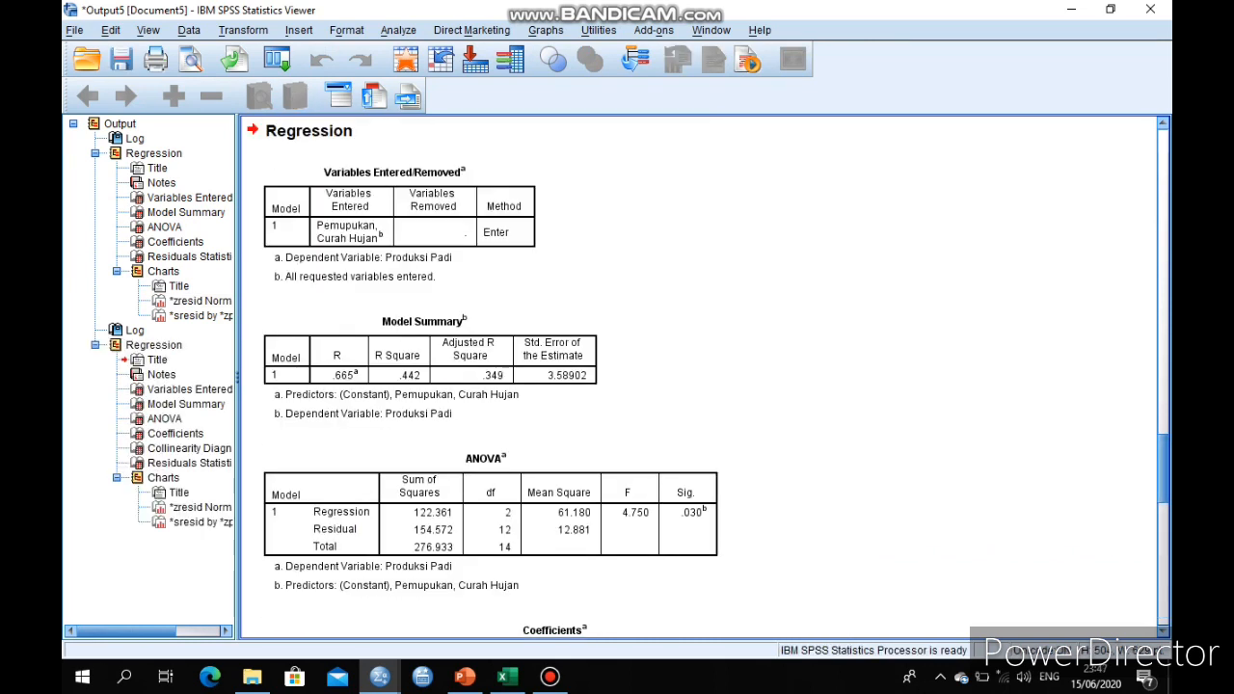
# Select the Coefficients table in the output, then switch to PowerPoint and view the Uji Multikolineritas slide
pyautogui.moveTo(1163, 468); pyautogui.dragTo(1163, 503)
pyautogui.click(766, 453)
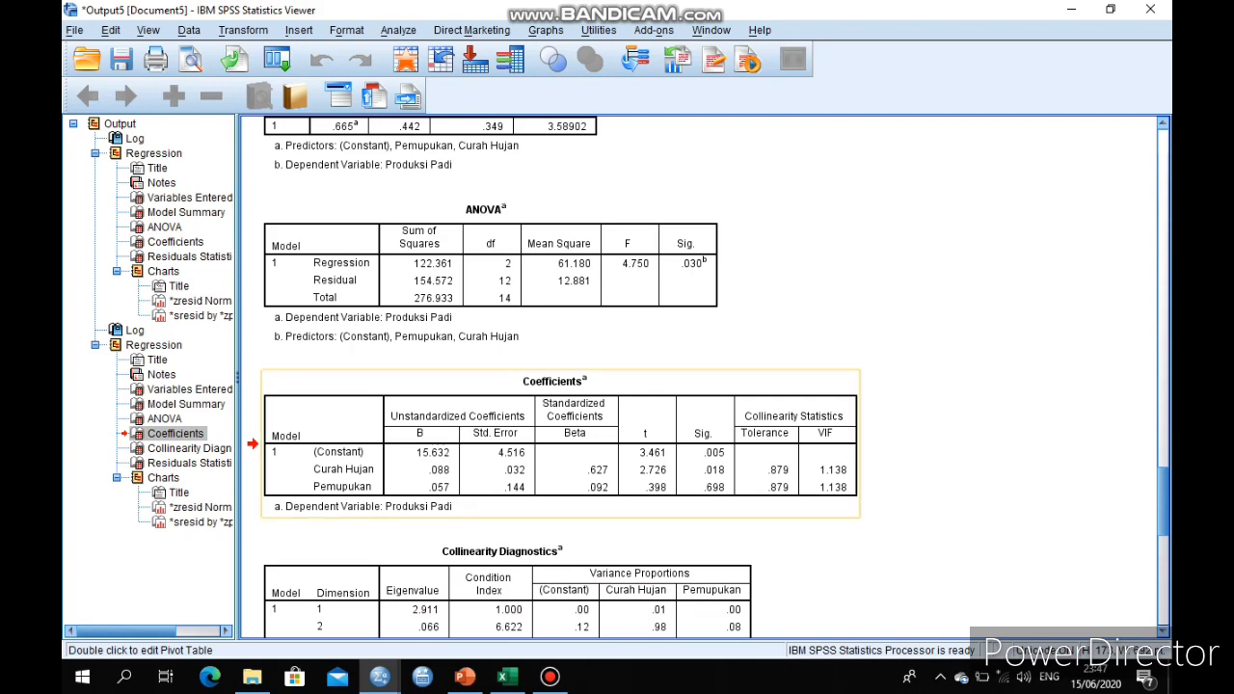
pyautogui.click(465, 676)
pyautogui.click(170, 610)
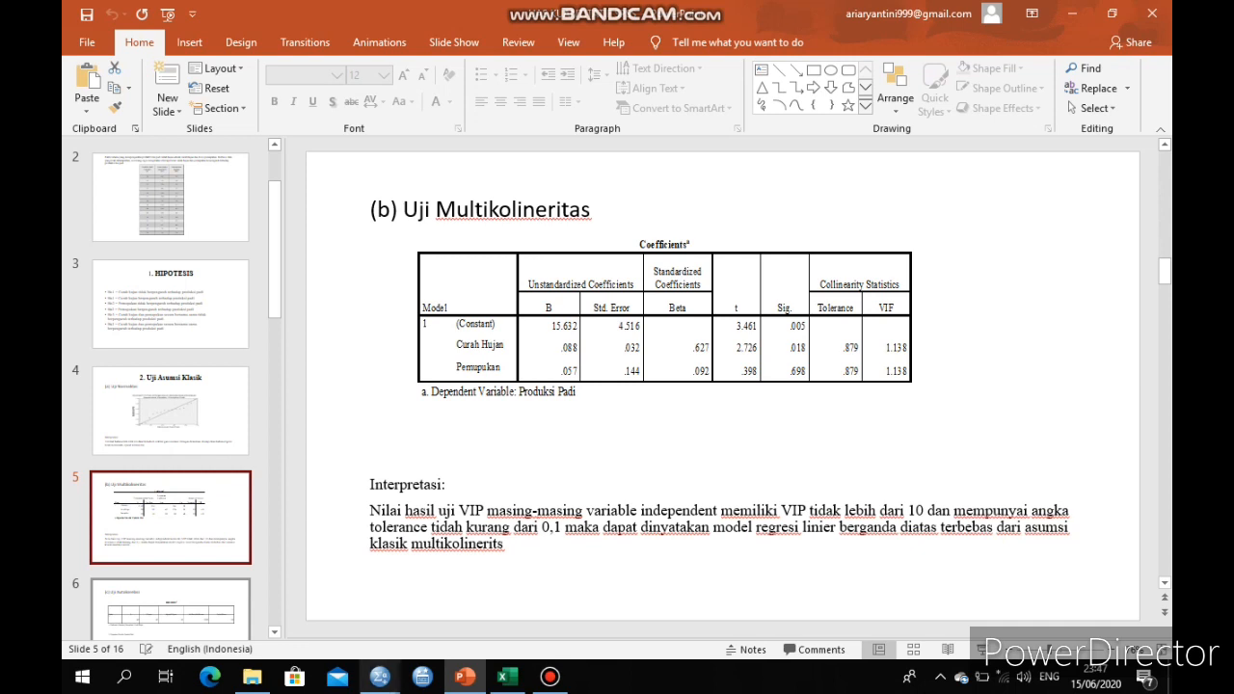
# Switch back to the SPSS dataset and rerun the Linear Regression with the Durbin-Watson residual statistic included
pyautogui.click(380, 677)
pyautogui.click(287, 600)
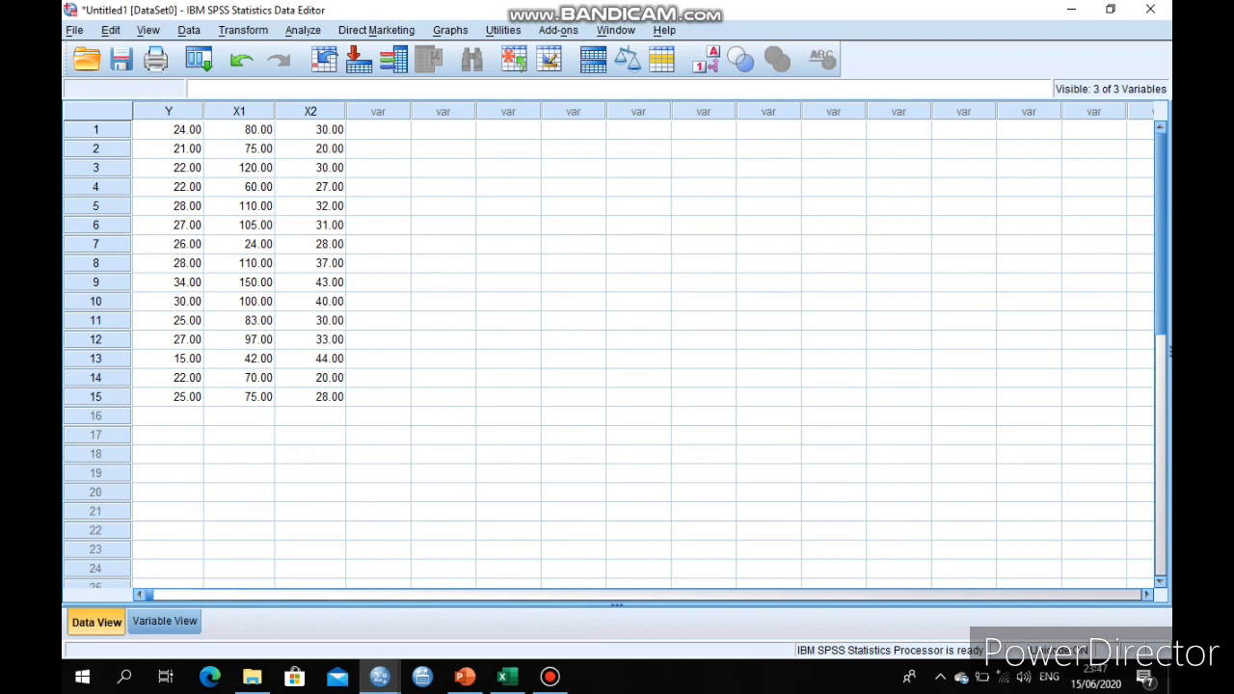
pyautogui.click(303, 29)
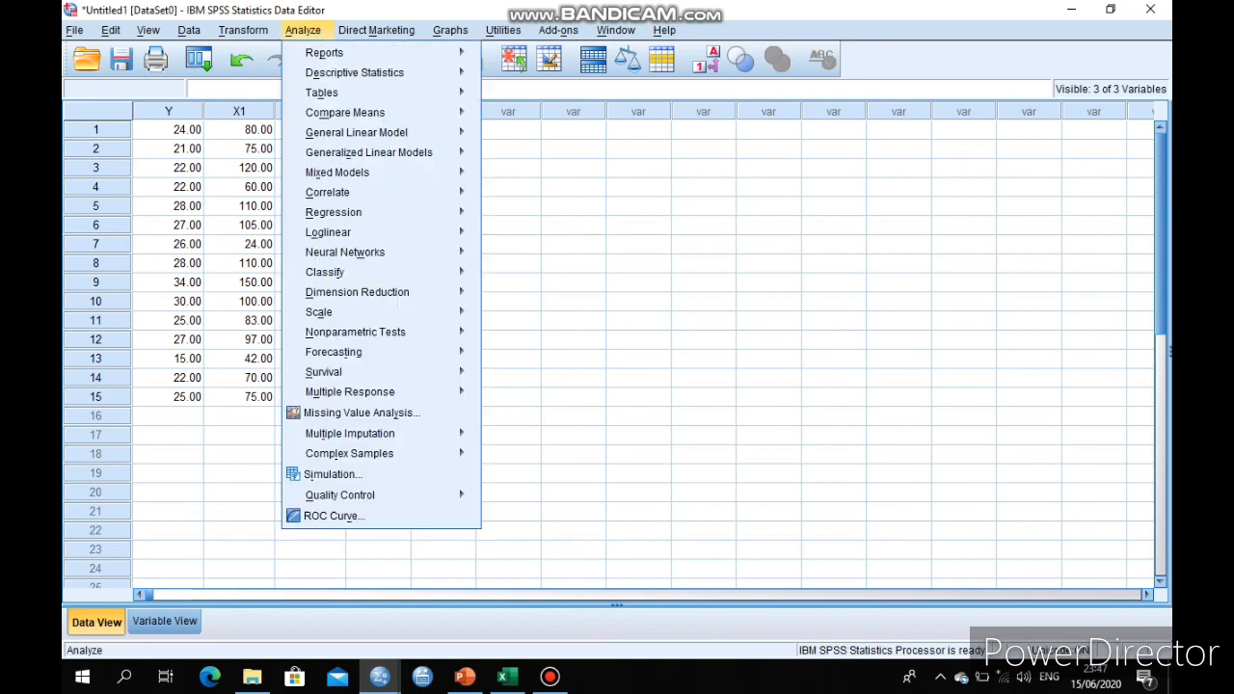
pyautogui.moveTo(334, 213)
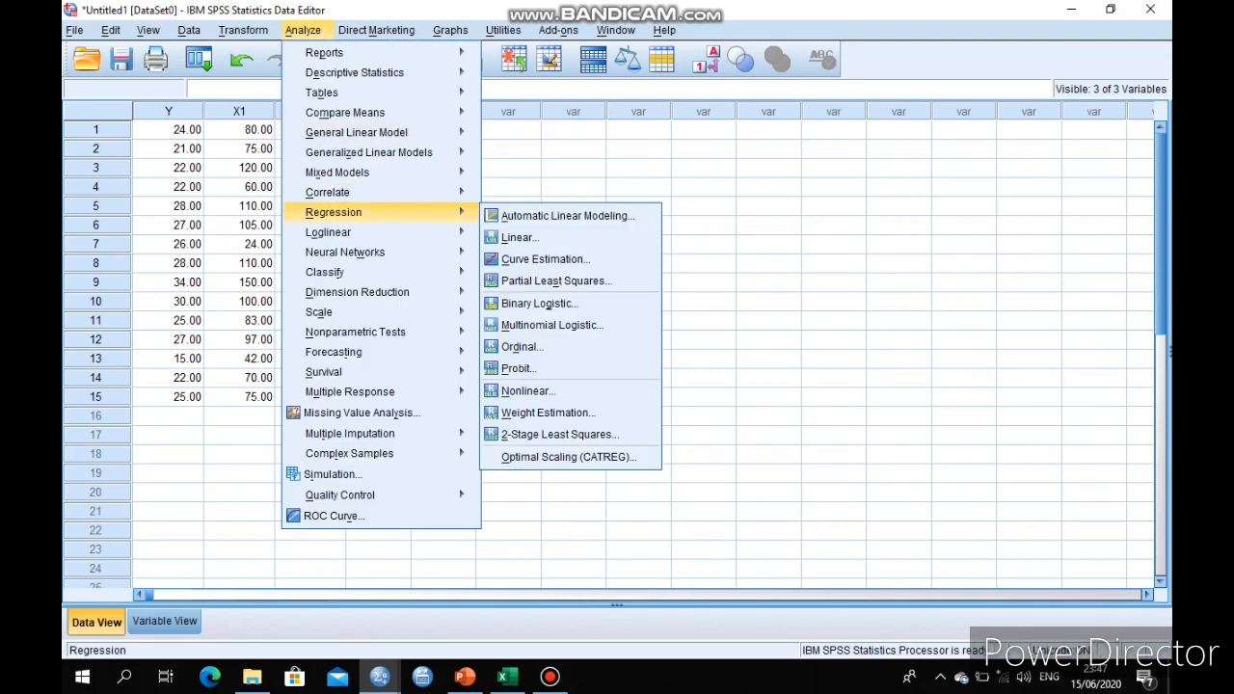
pyautogui.click(521, 237)
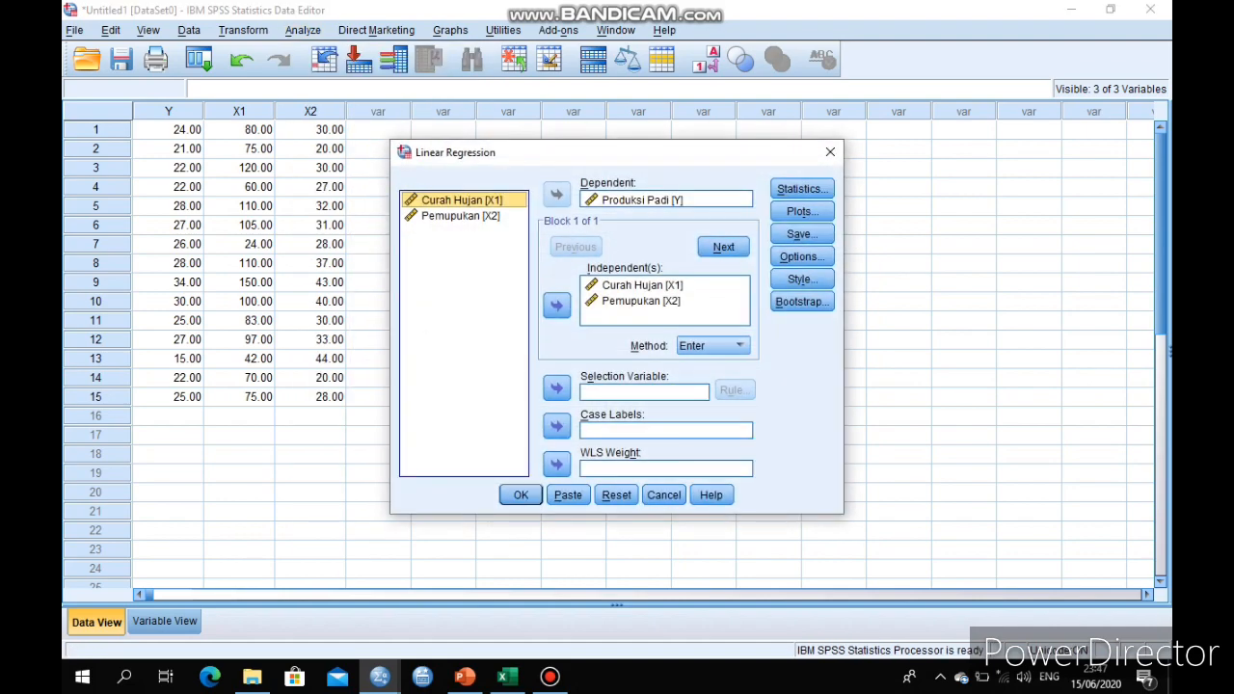
pyautogui.click(802, 189)
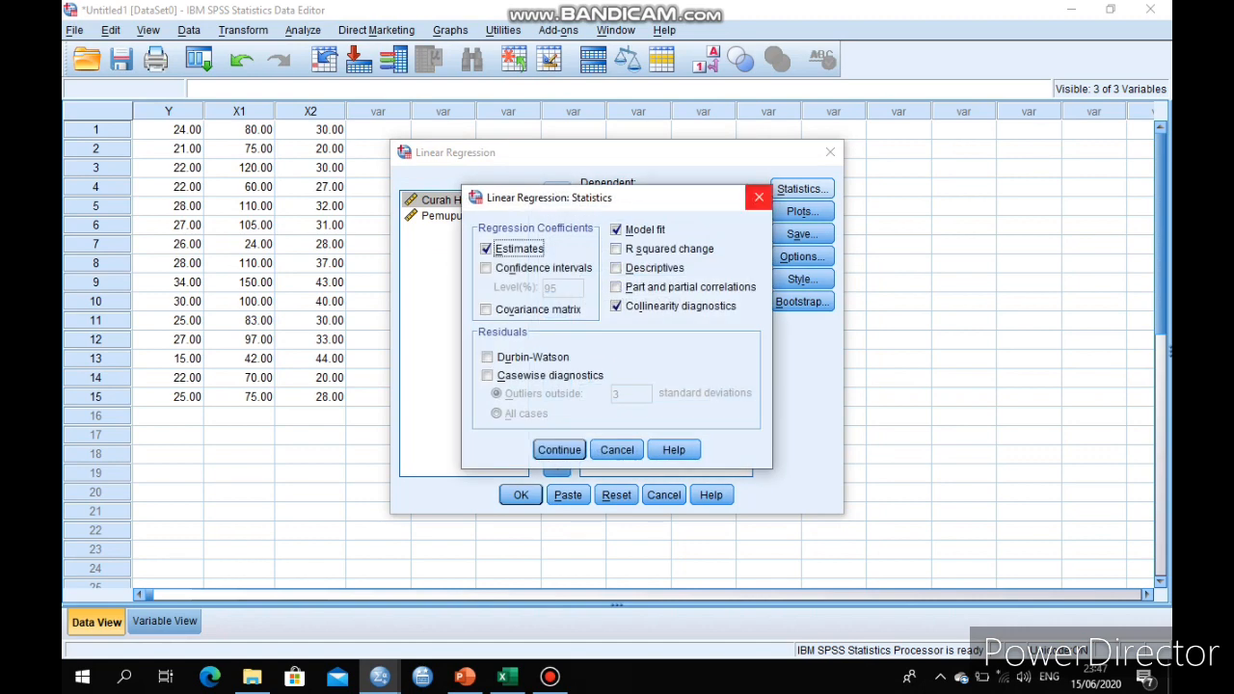
pyautogui.click(488, 358)
pyautogui.click(559, 449)
pyautogui.click(521, 495)
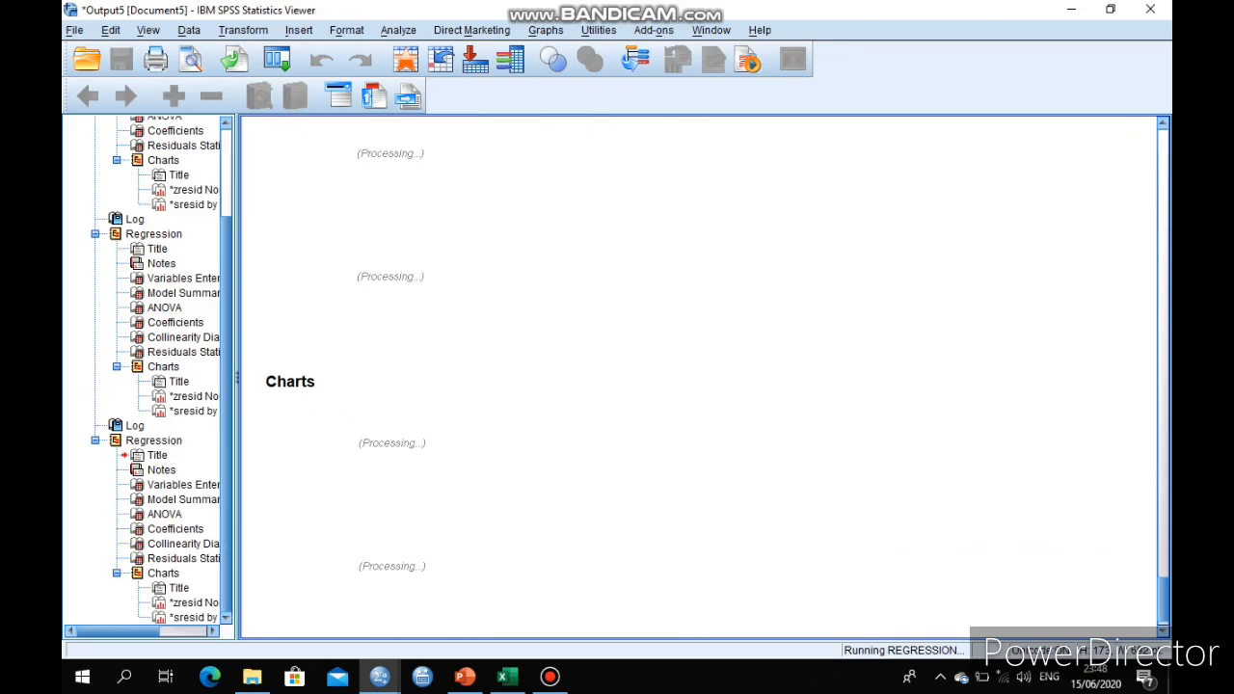
# Find the newest regression's Model Summary table in the output and select it to read the Durbin-Watson statistic
pyautogui.scroll(12, 699, 376)
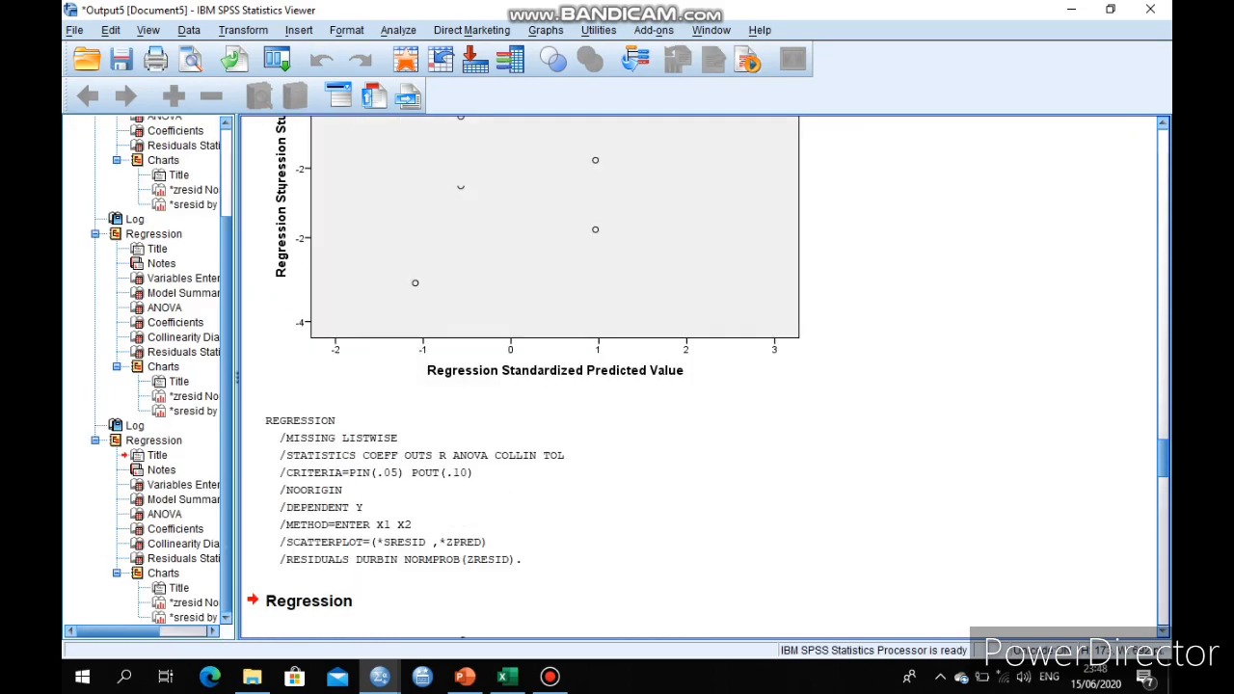
pyautogui.scroll(-10, 700, 376)
pyautogui.scroll(-2, 699, 376)
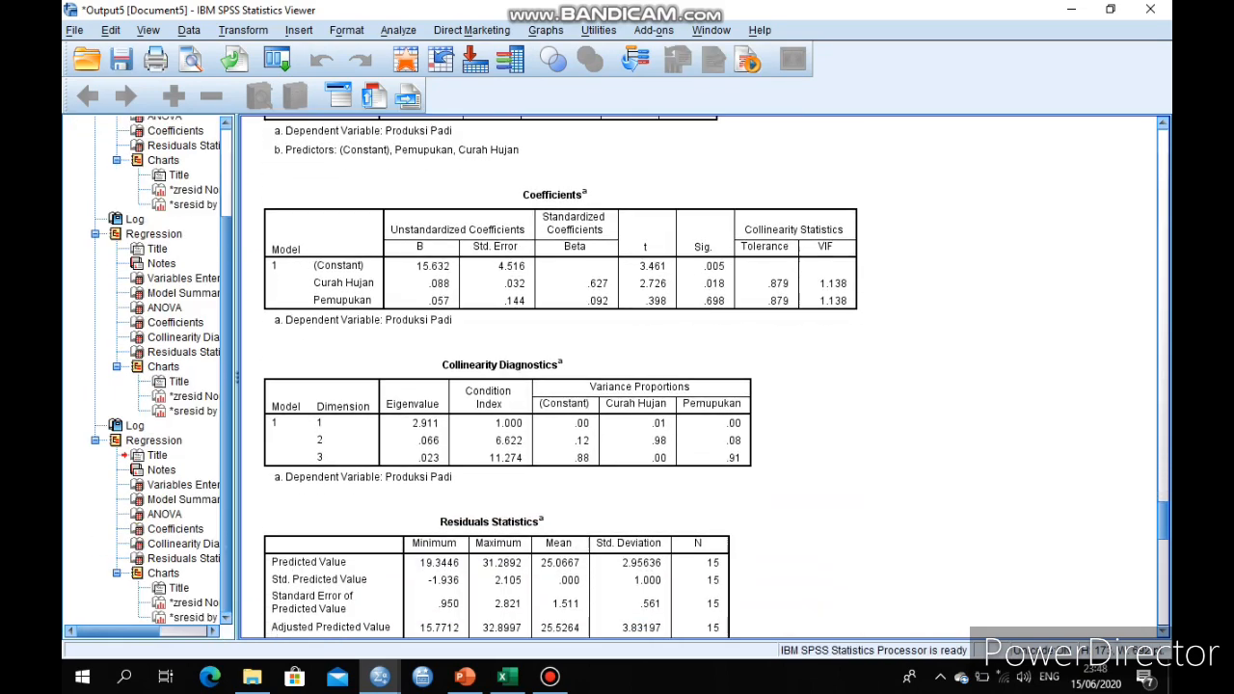
pyautogui.scroll(10, 699, 376)
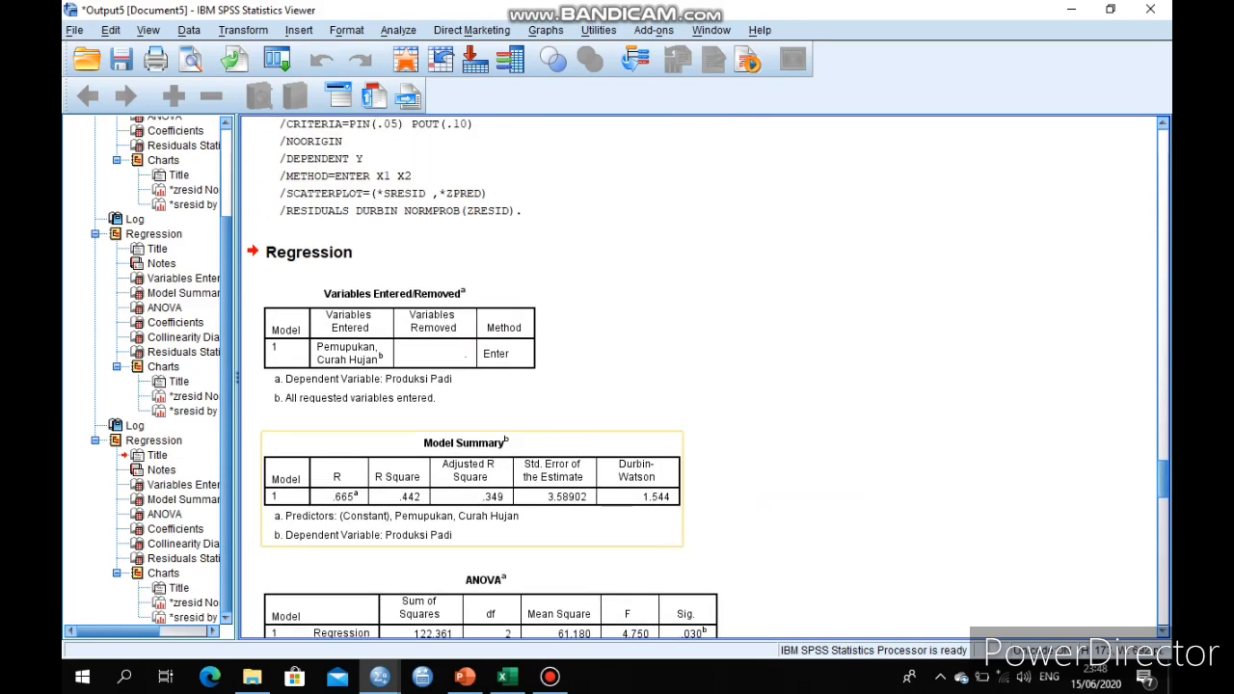
pyautogui.click(473, 489)
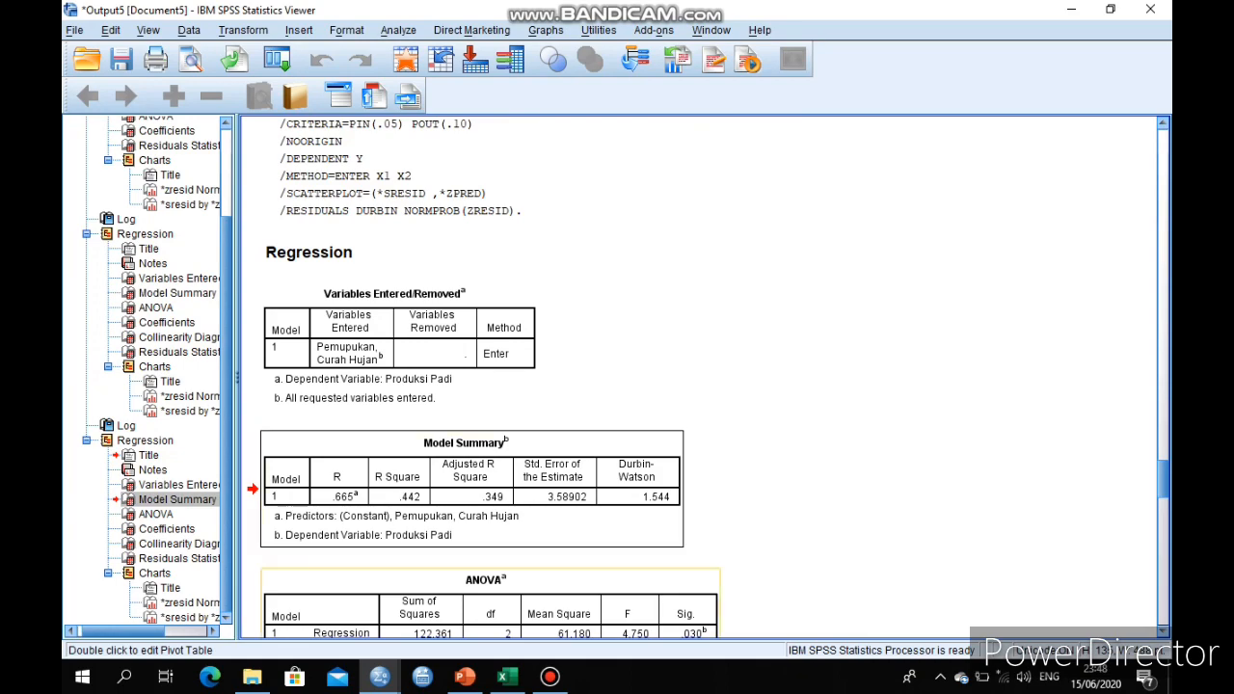
# Switch to PowerPoint and view the Uji Autokorelasi slide
pyautogui.hotkey('alt', 'Tab')
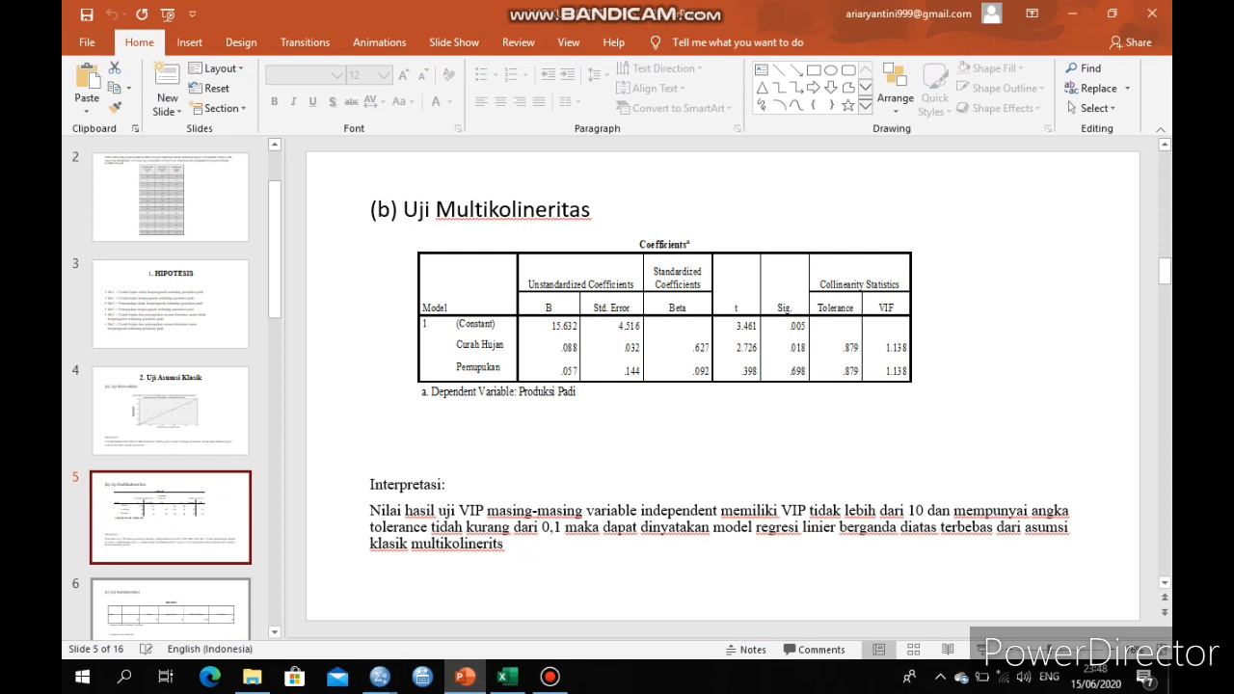
pyautogui.click(218, 606)
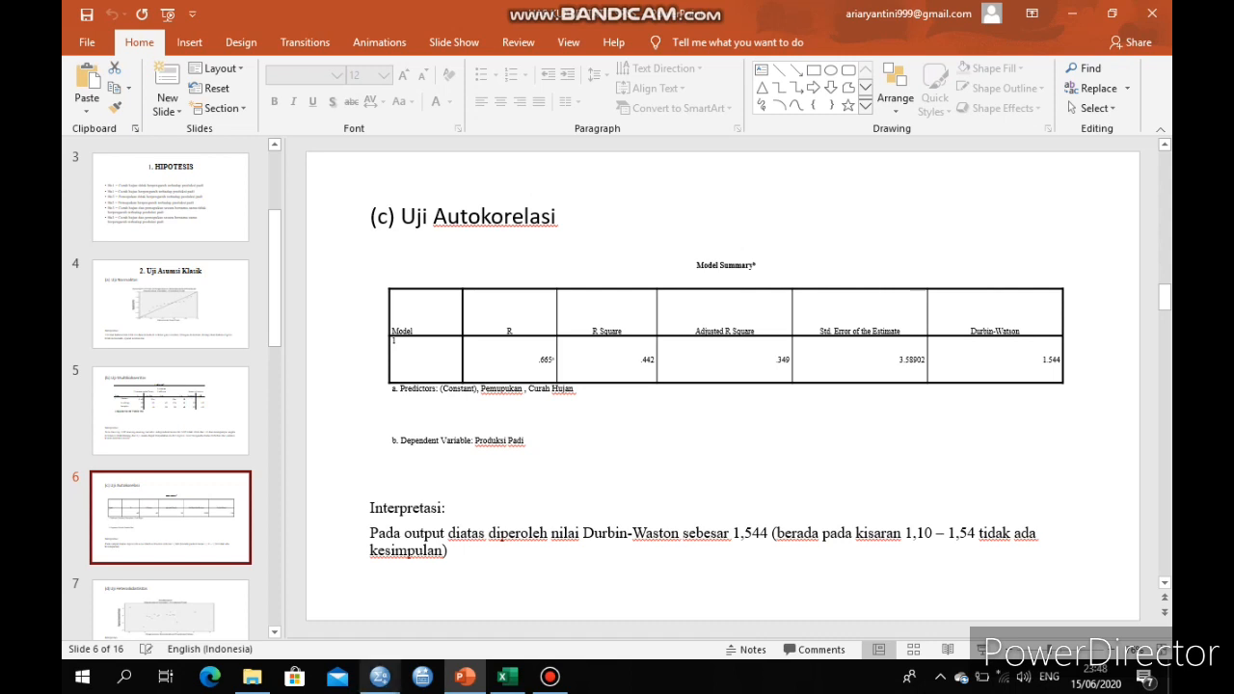
# Return to the SPSS dataset and rerun the Linear Regression, keeping collinearity diagnostics and Durbin-Watson enabled
pyautogui.click(380, 677)
pyautogui.click(285, 597)
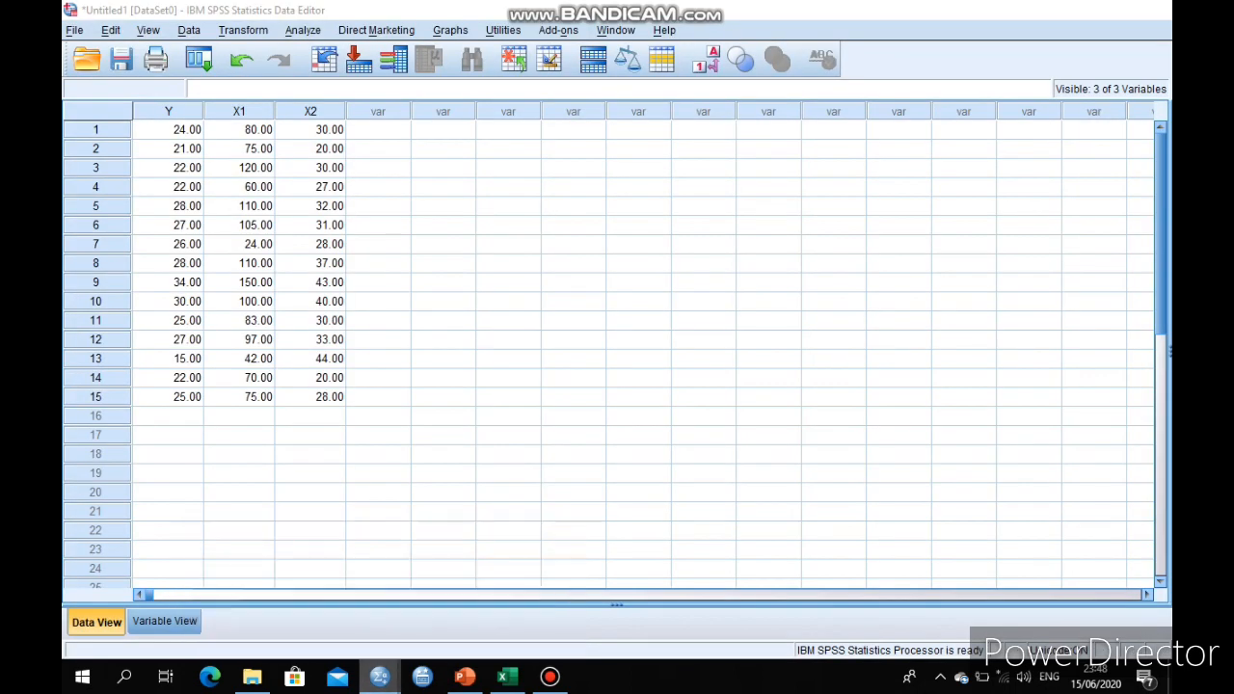
pyautogui.click(303, 30)
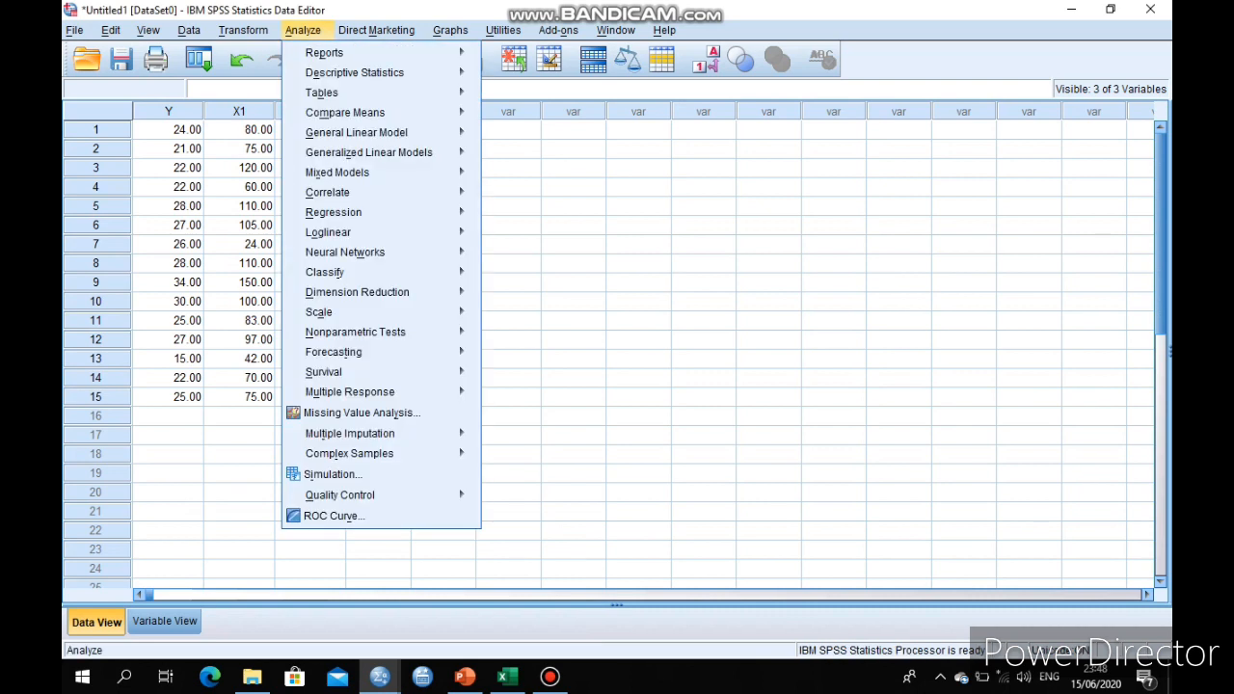
pyautogui.moveTo(333, 212)
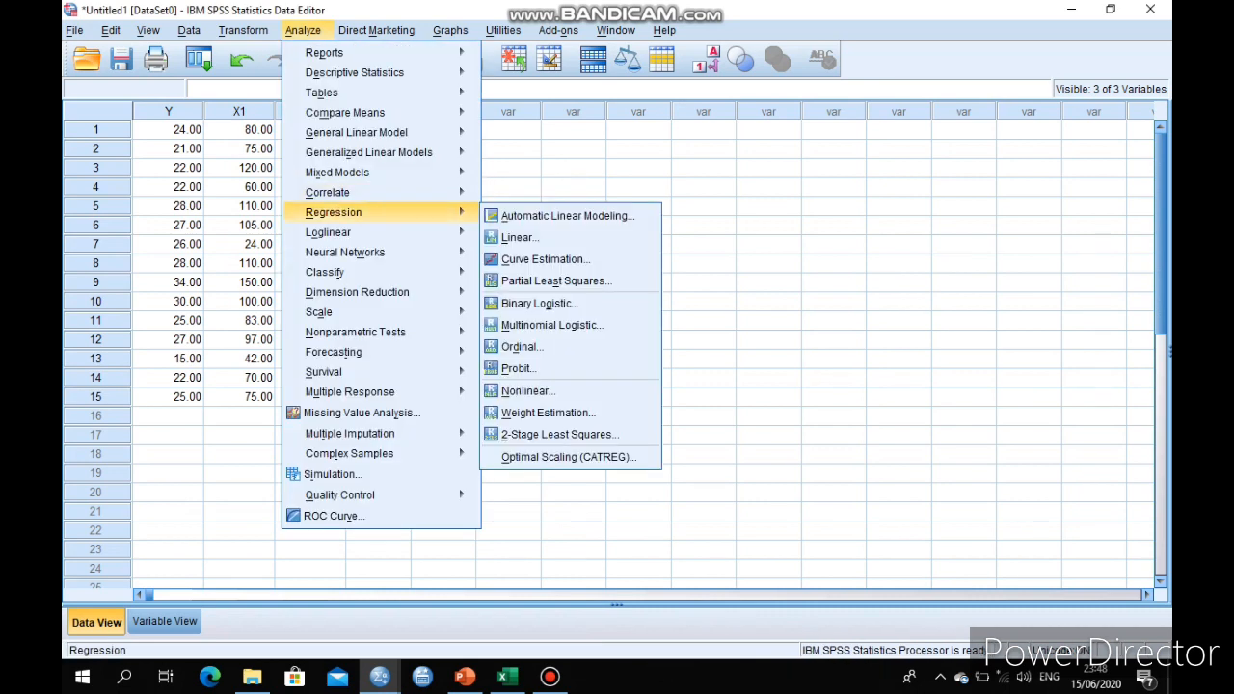
pyautogui.click(519, 237)
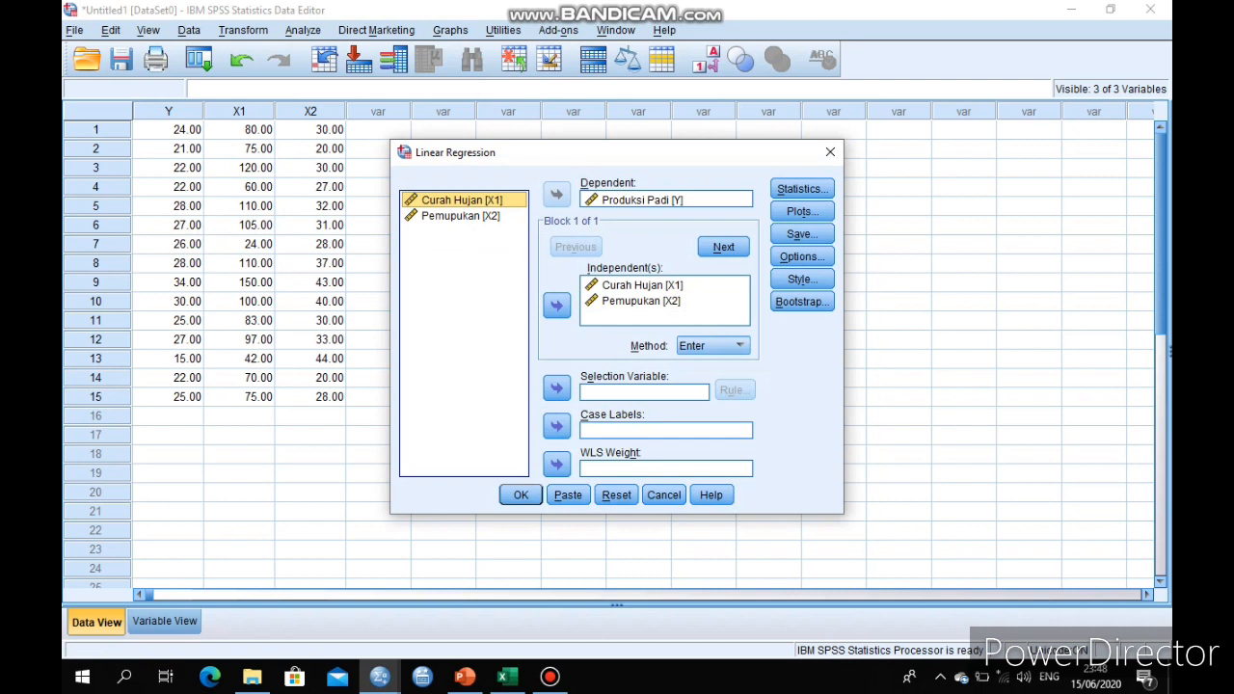
pyautogui.click(802, 189)
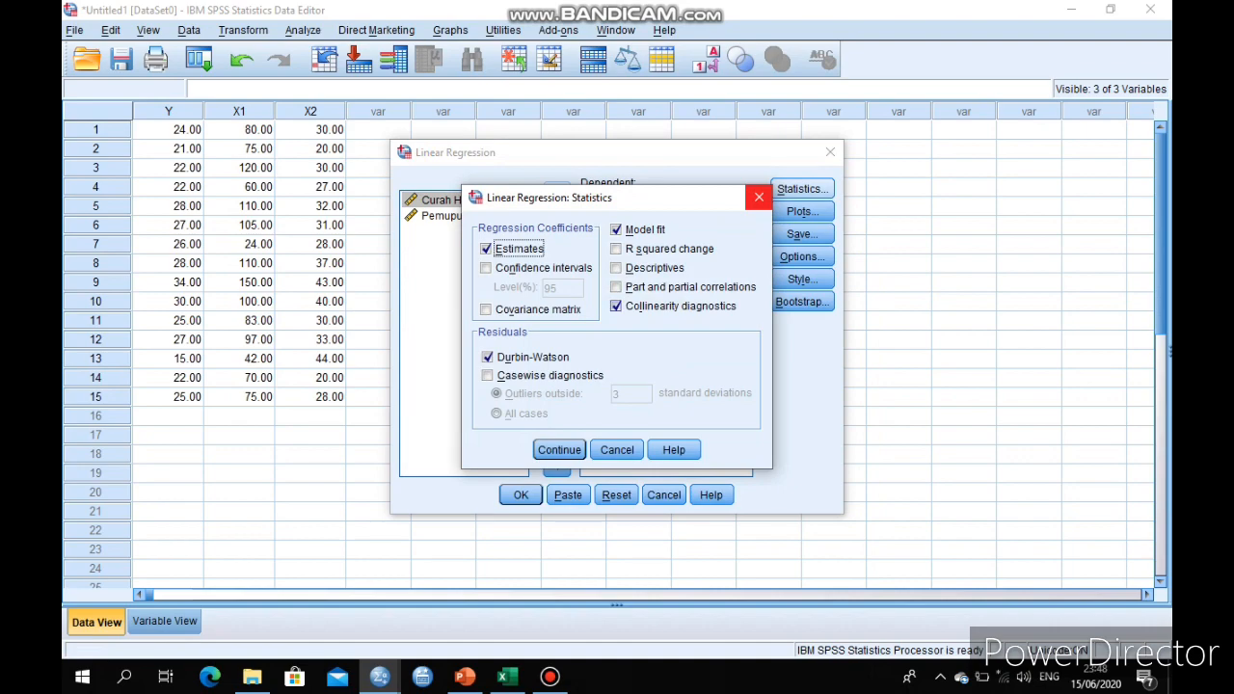
pyautogui.click(616, 307)
pyautogui.click(616, 306)
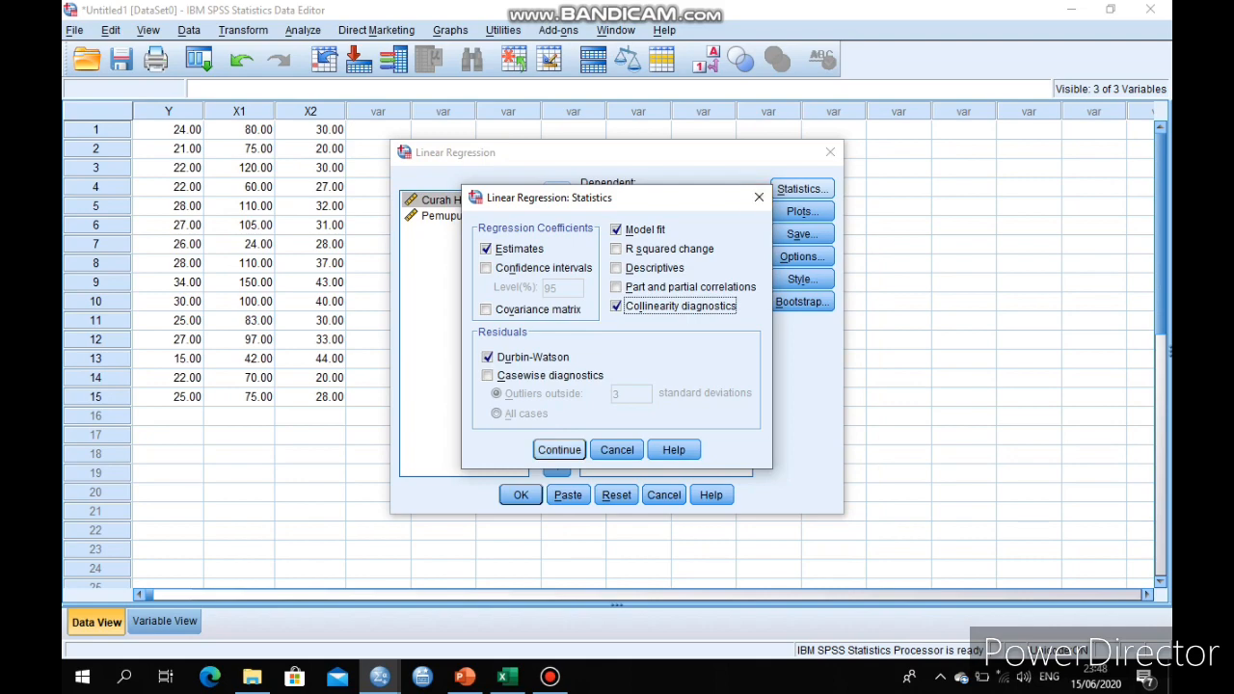
pyautogui.click(559, 450)
pyautogui.press('Return')
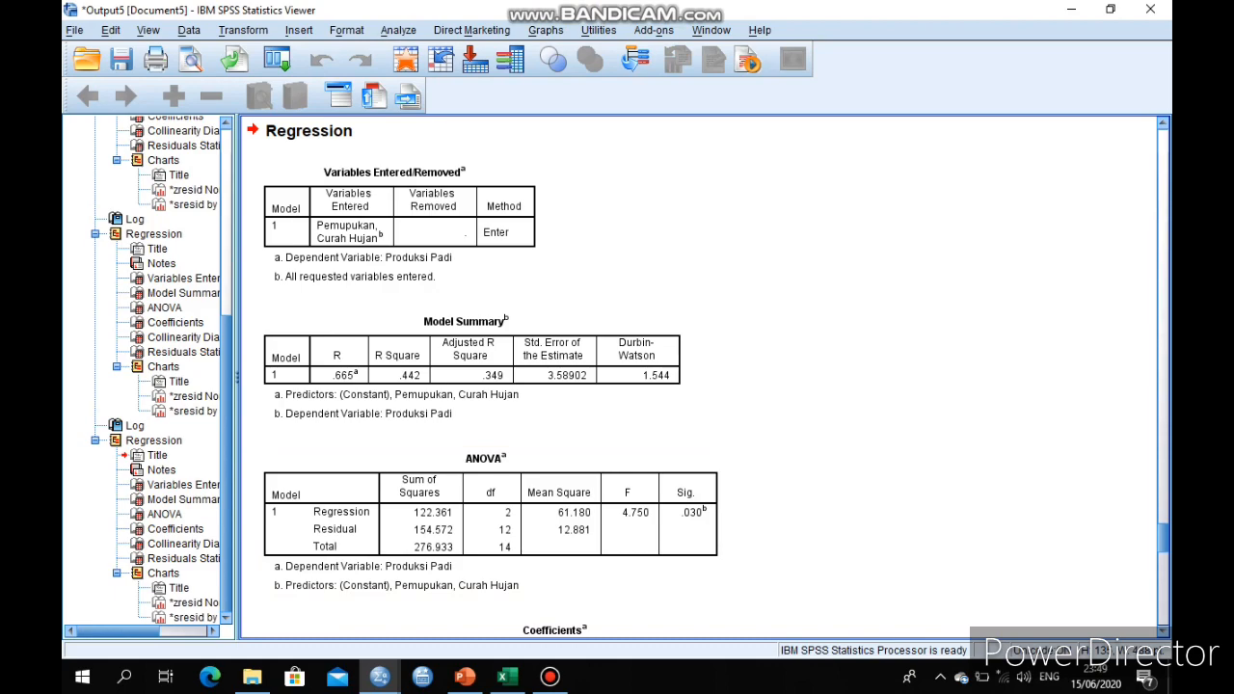
# Select the newest regression's residual scatterplot in the output, then switch to PowerPoint and view the Uji Heteroskdastisitas slide
pyautogui.scroll(-13, 699, 377)
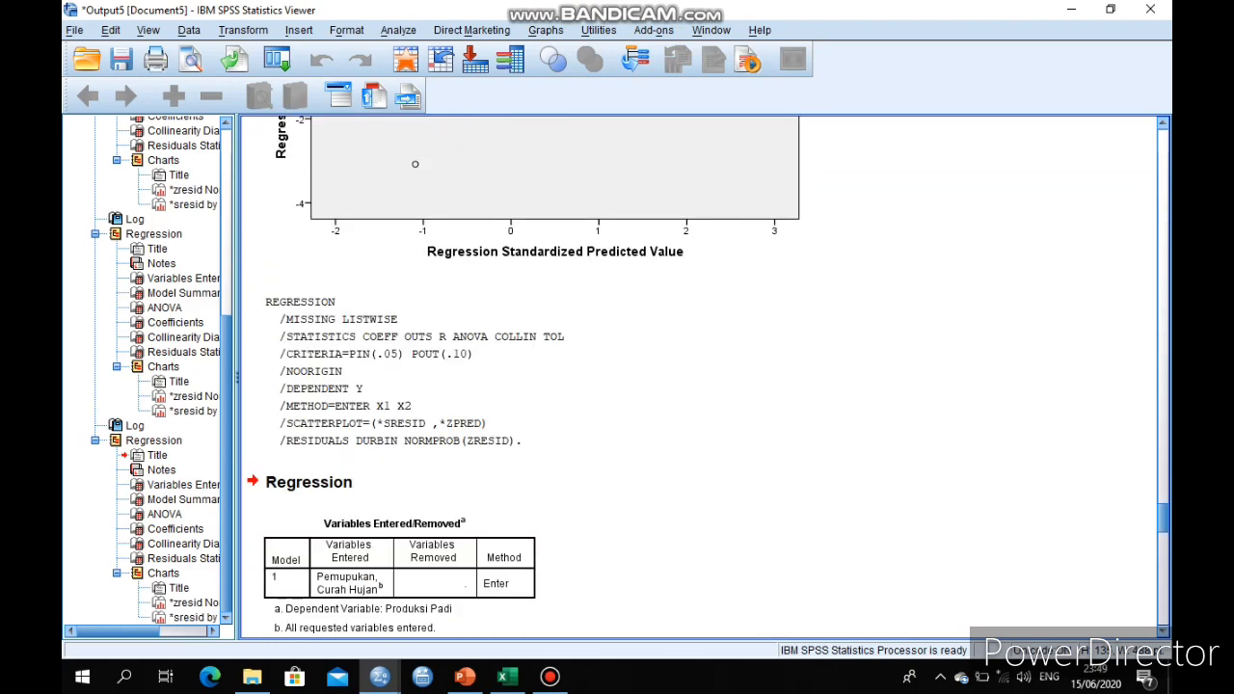
pyautogui.scroll(-15, 699, 377)
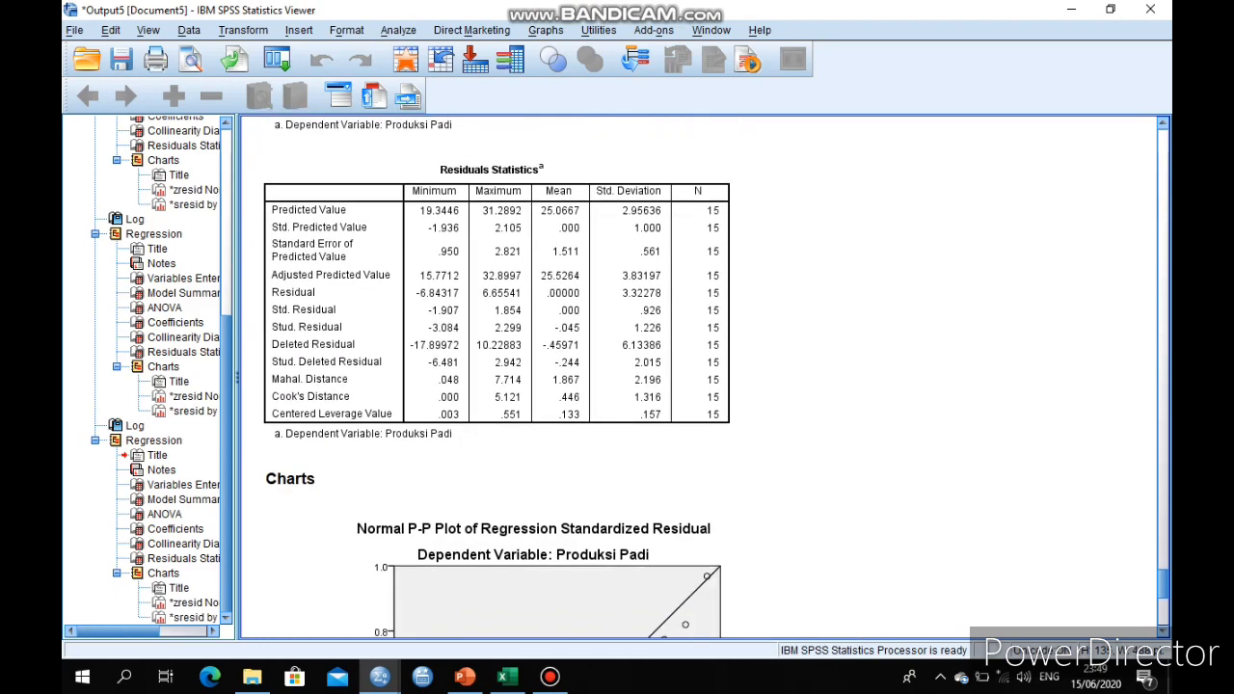
pyautogui.scroll(-8, 699, 377)
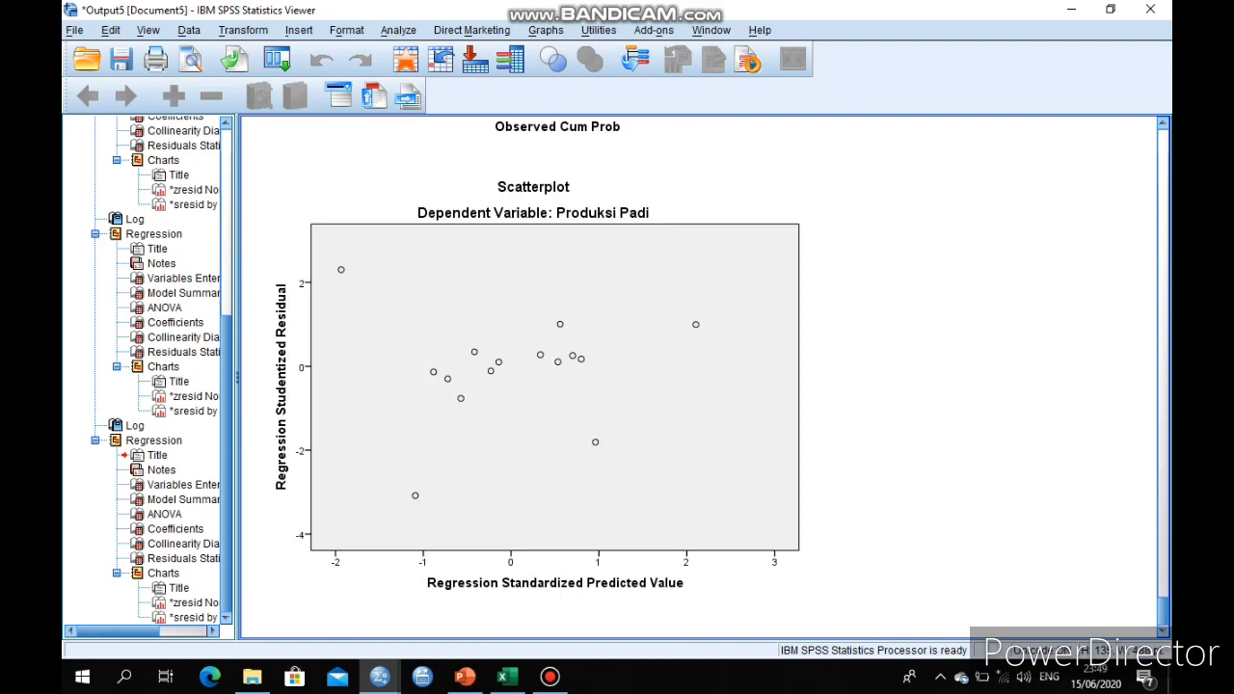
pyautogui.click(534, 384)
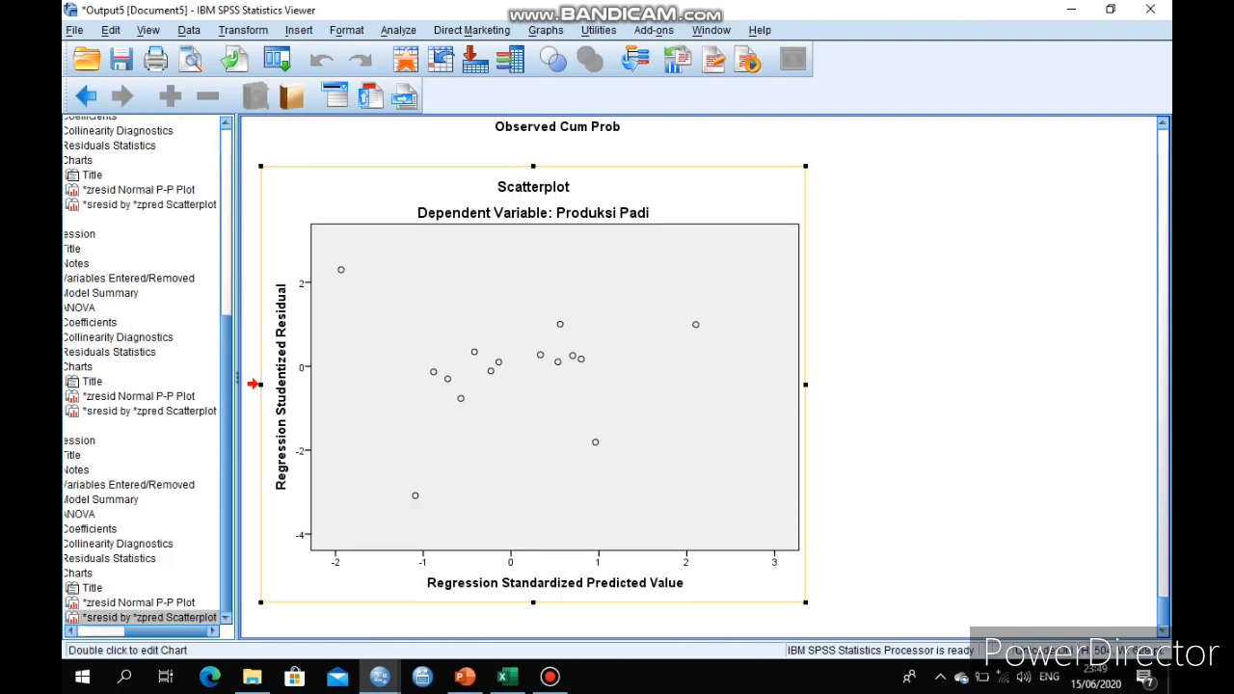
pyautogui.click(465, 677)
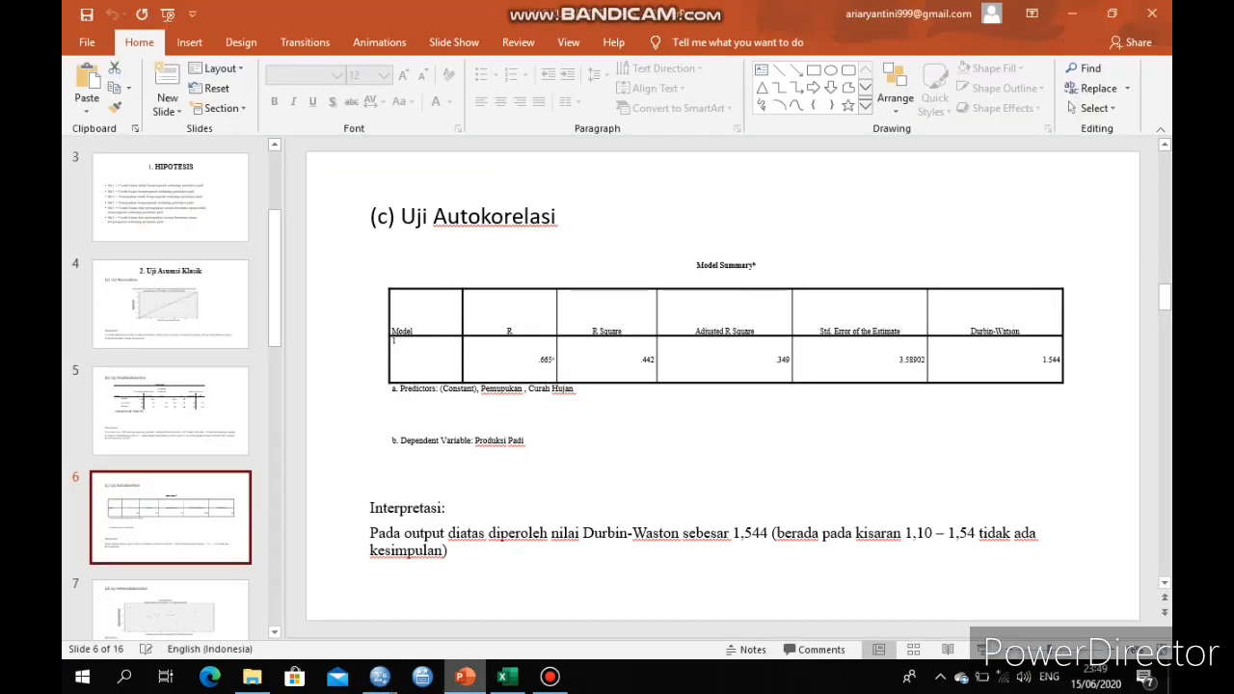
pyautogui.click(224, 615)
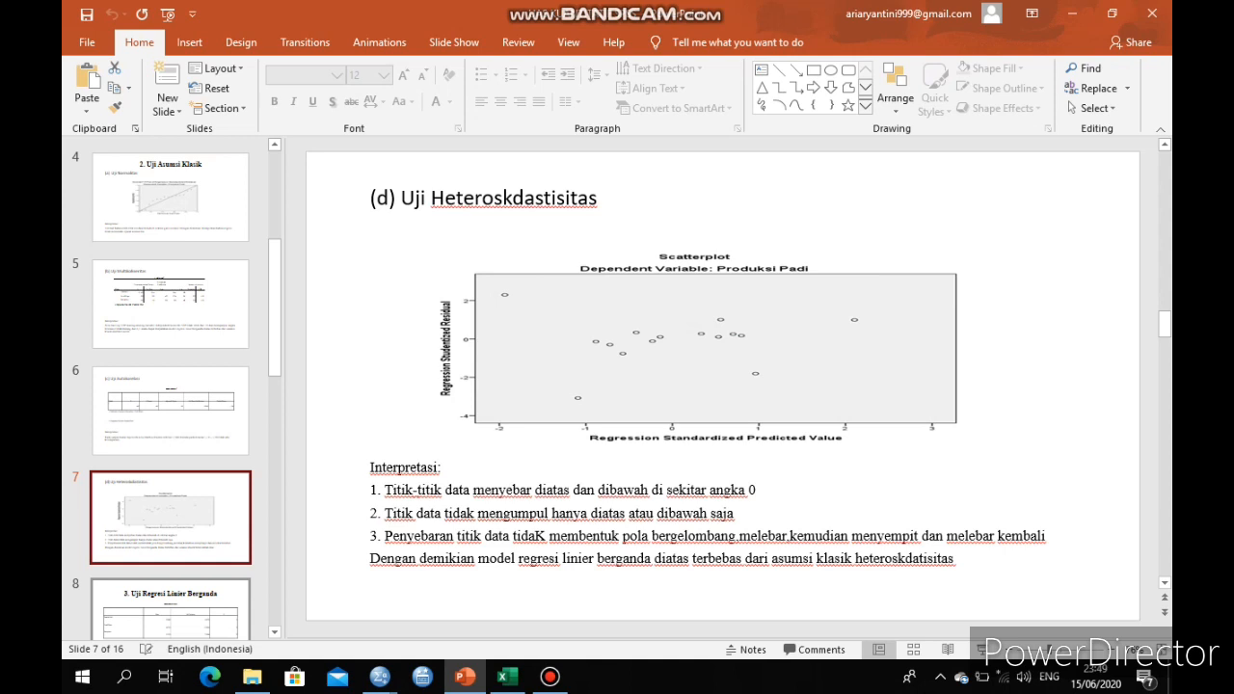
# Return to the SPSS dataset, reopen Linear Regression, and add Descriptives to its statistics
pyautogui.moveTo(380, 676)
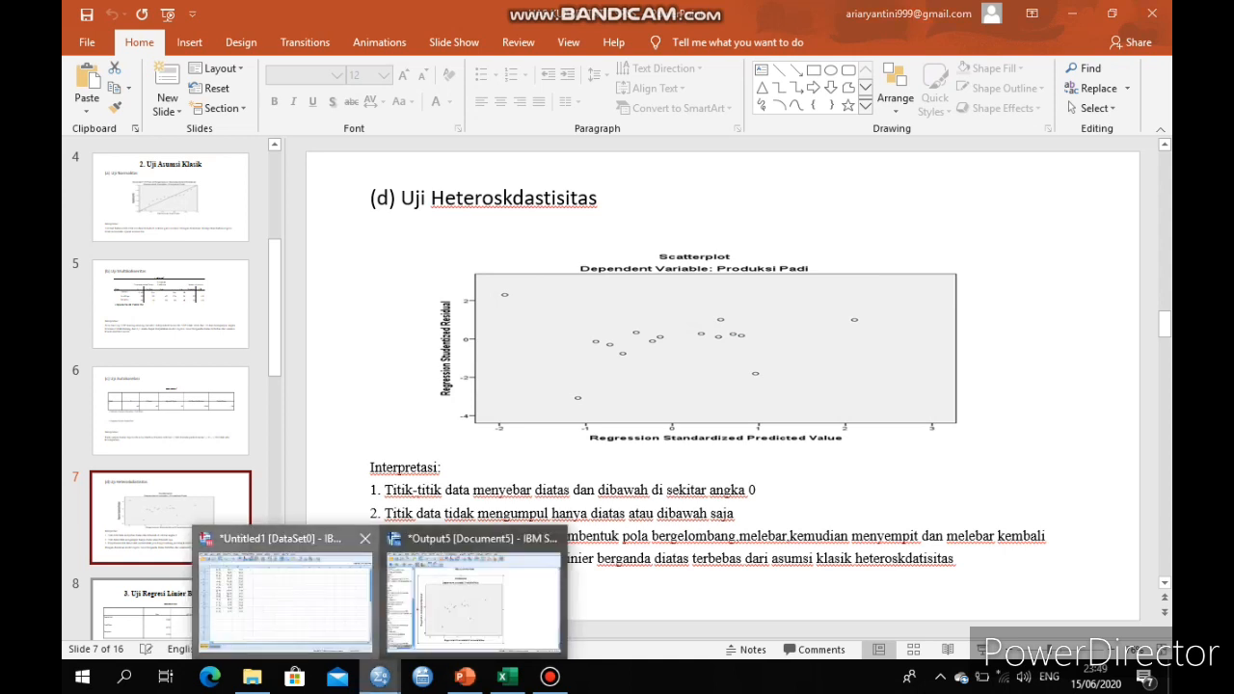
pyautogui.click(285, 593)
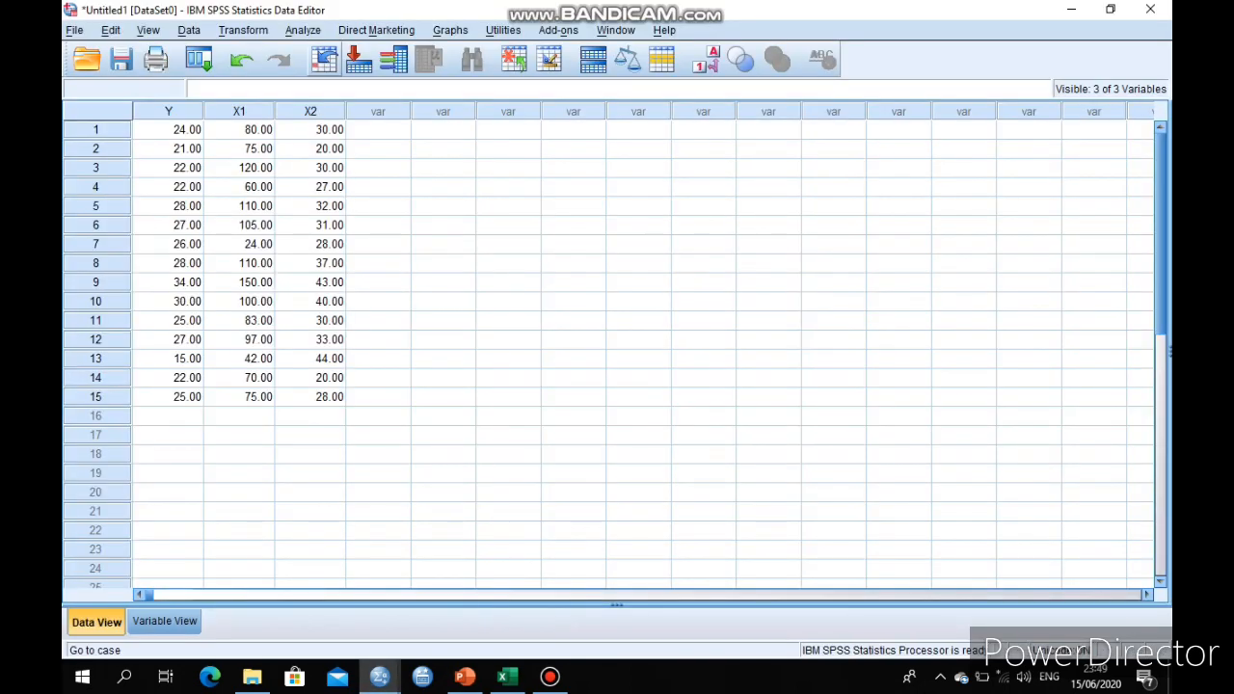
pyautogui.click(303, 30)
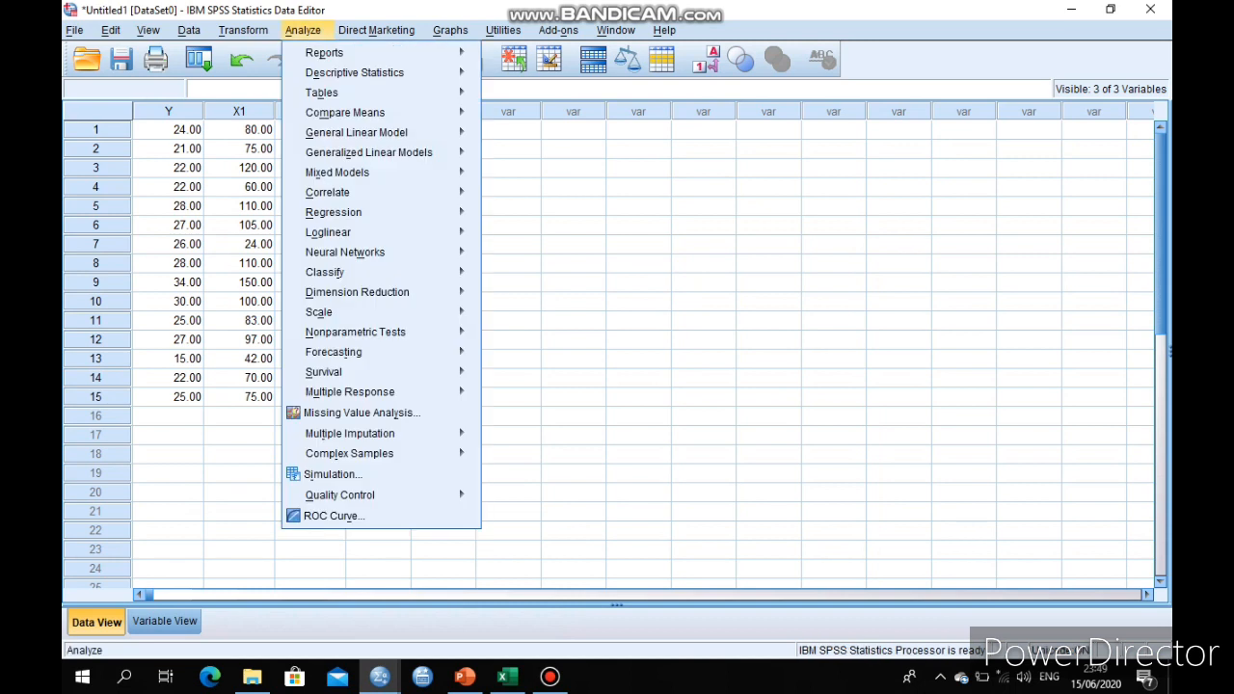
pyautogui.moveTo(386, 212)
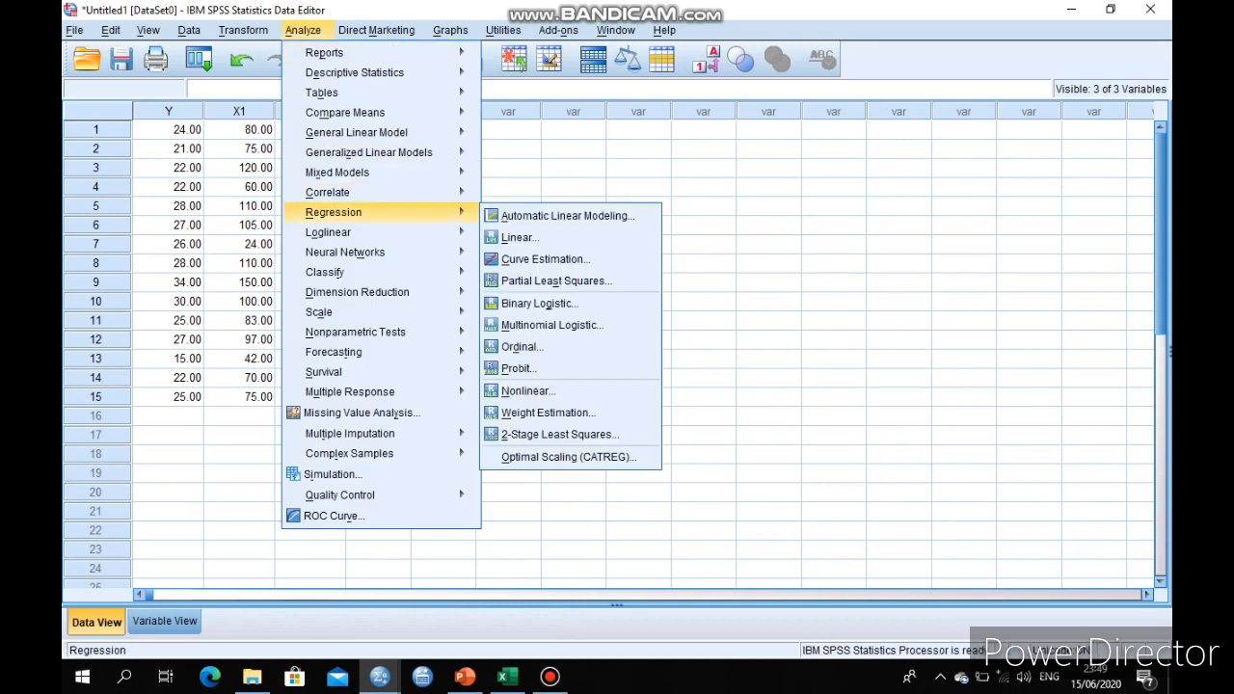
pyautogui.click(519, 237)
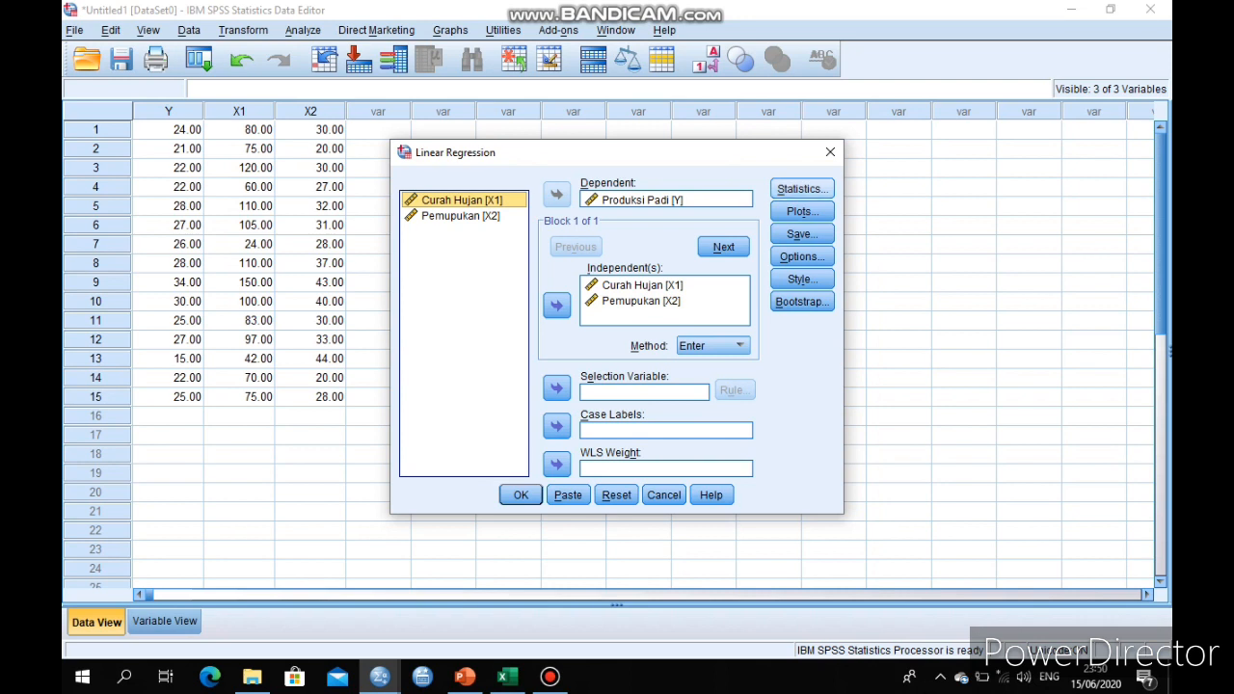
pyautogui.click(803, 189)
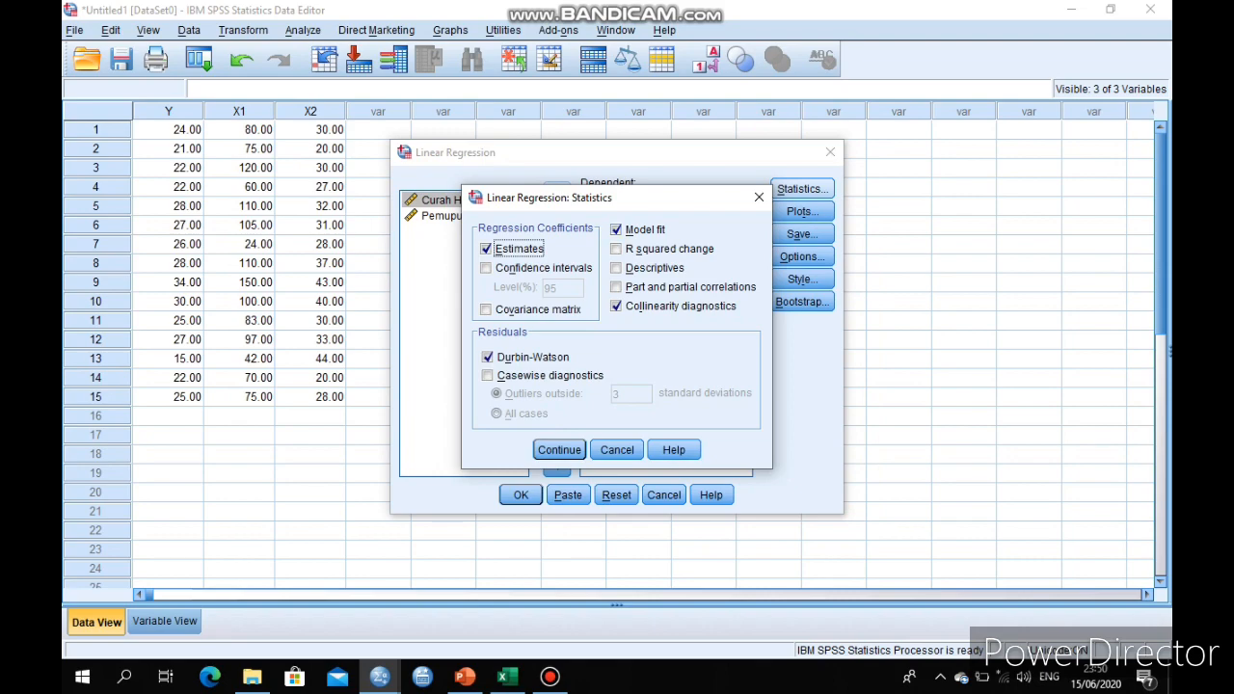
pyautogui.click(616, 268)
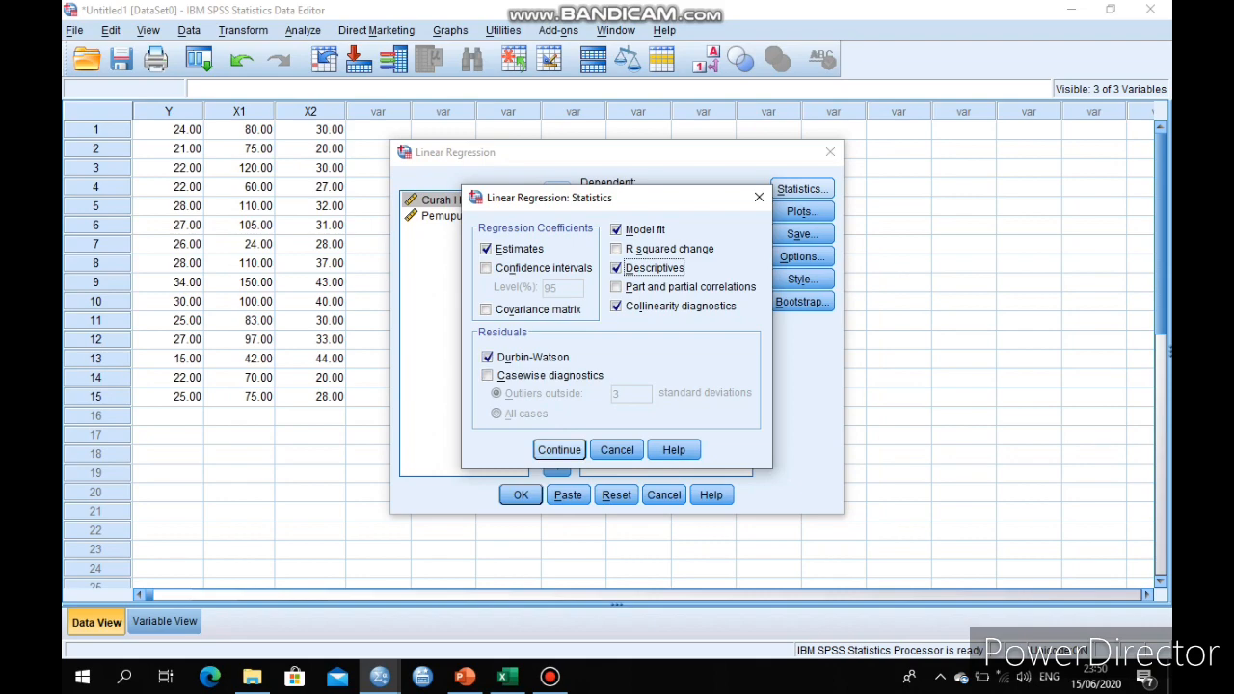
pyautogui.click(559, 450)
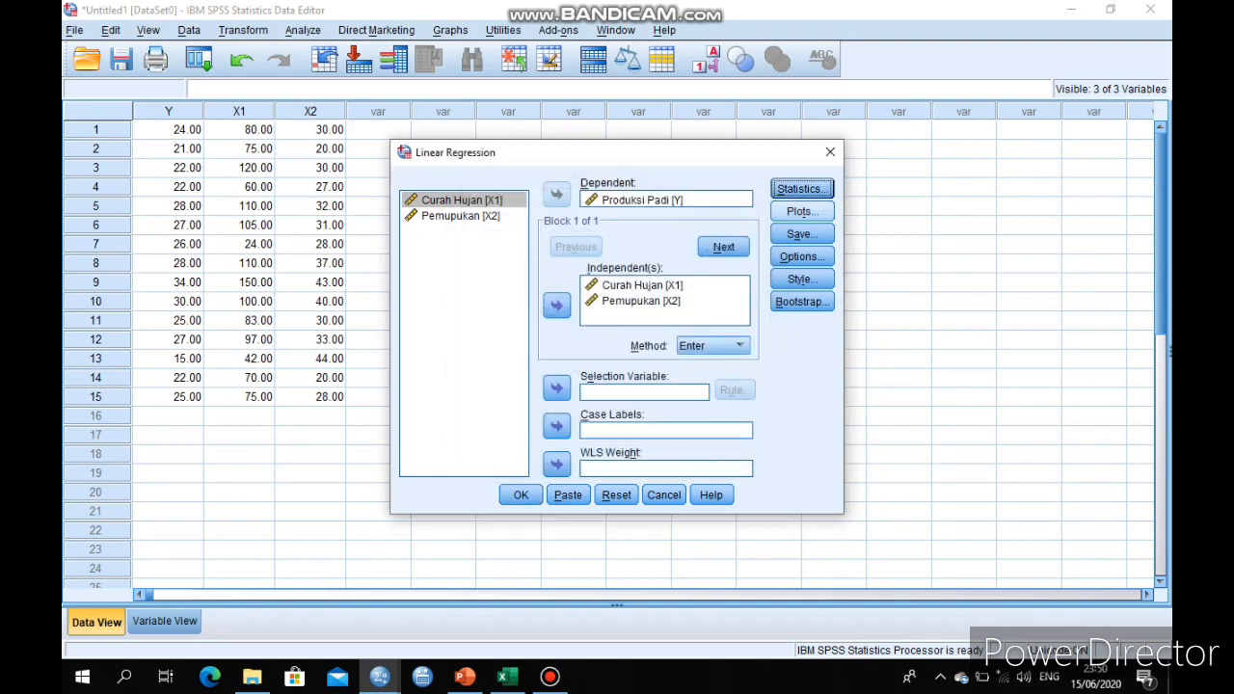
# Keep the current plot settings and set the regression to save standardized predicted values, standardized residuals and mean prediction intervals
pyautogui.click(803, 211)
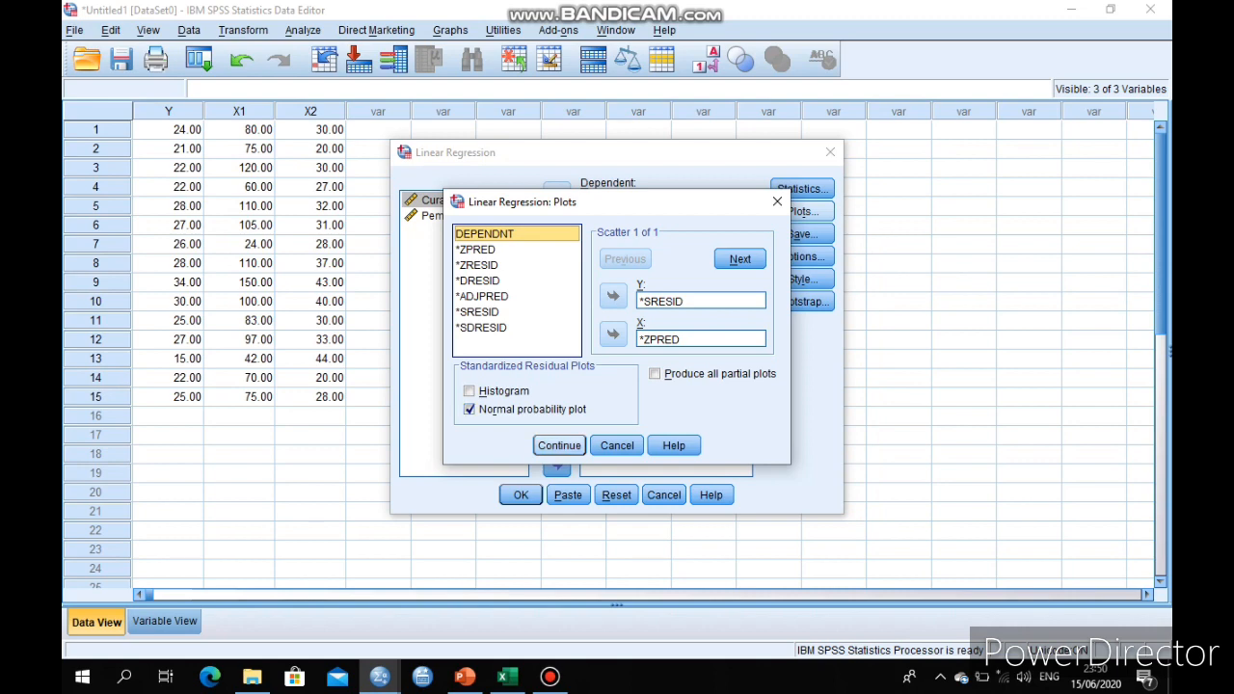
pyautogui.click(560, 445)
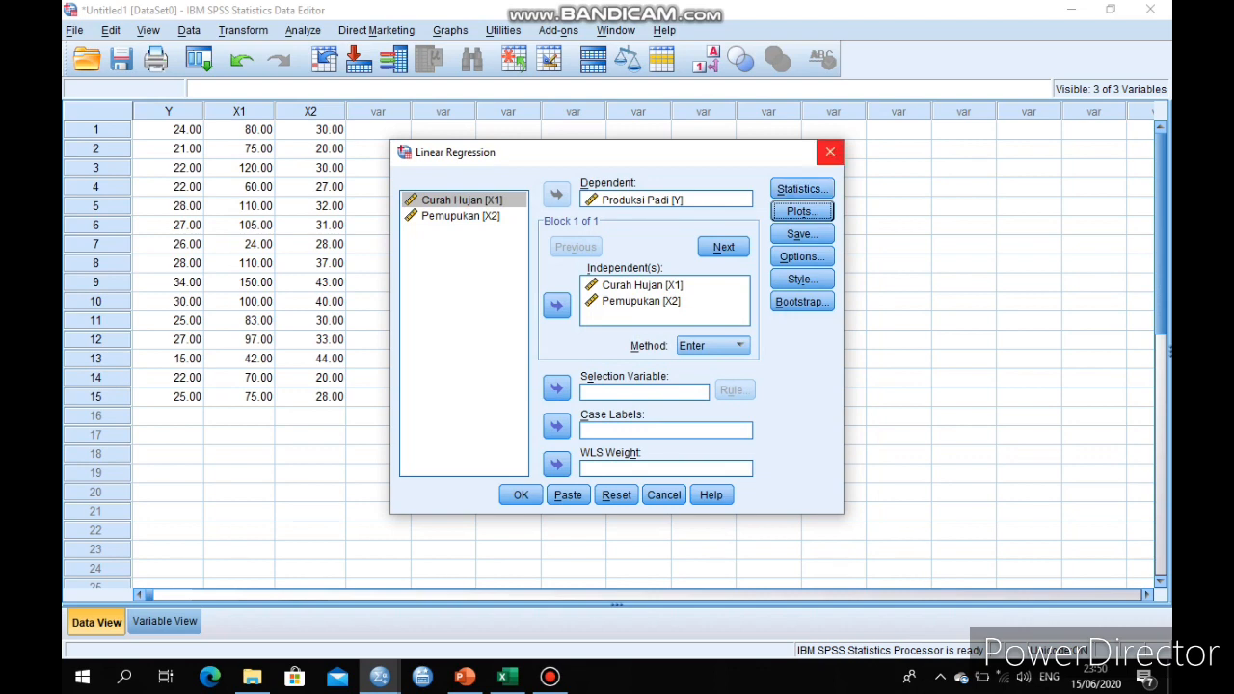
pyautogui.click(801, 233)
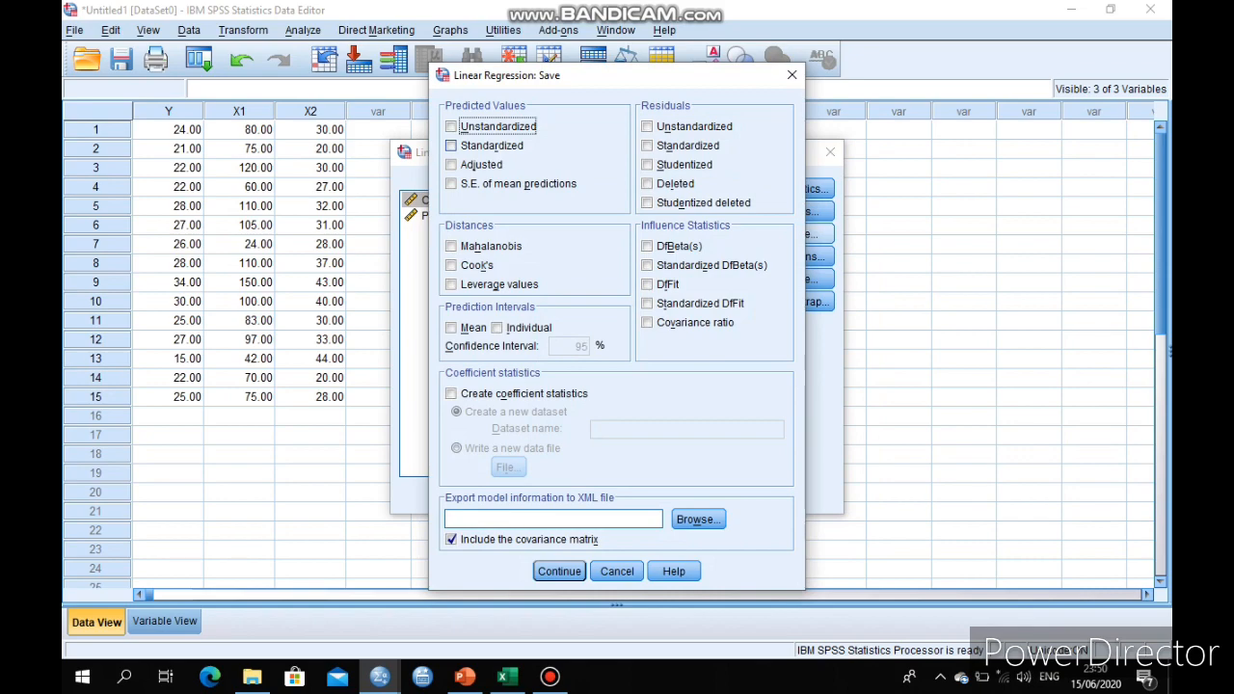
pyautogui.click(451, 146)
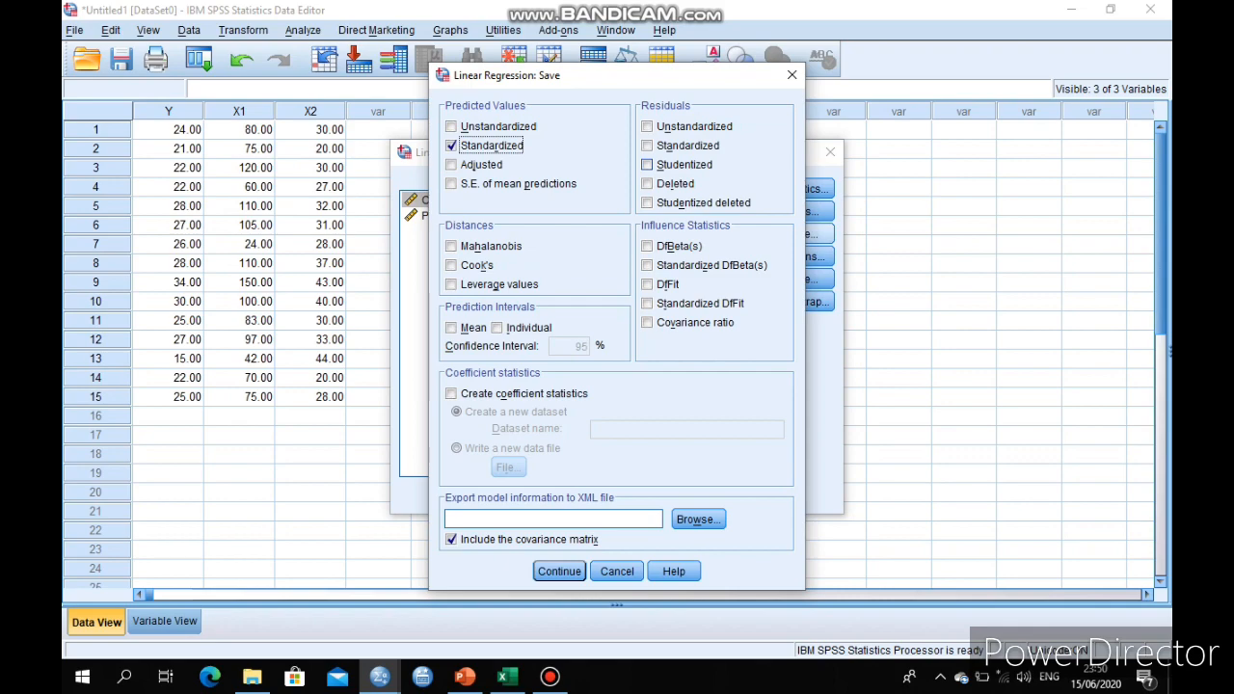
pyautogui.click(647, 145)
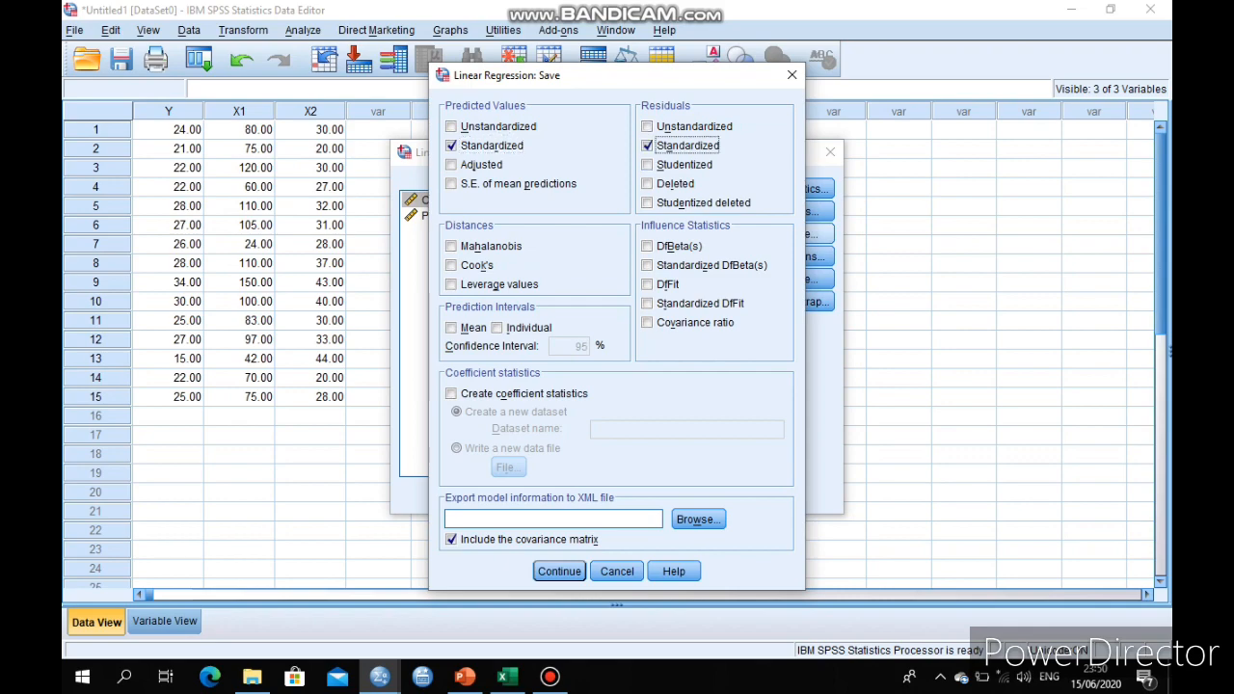
pyautogui.click(451, 328)
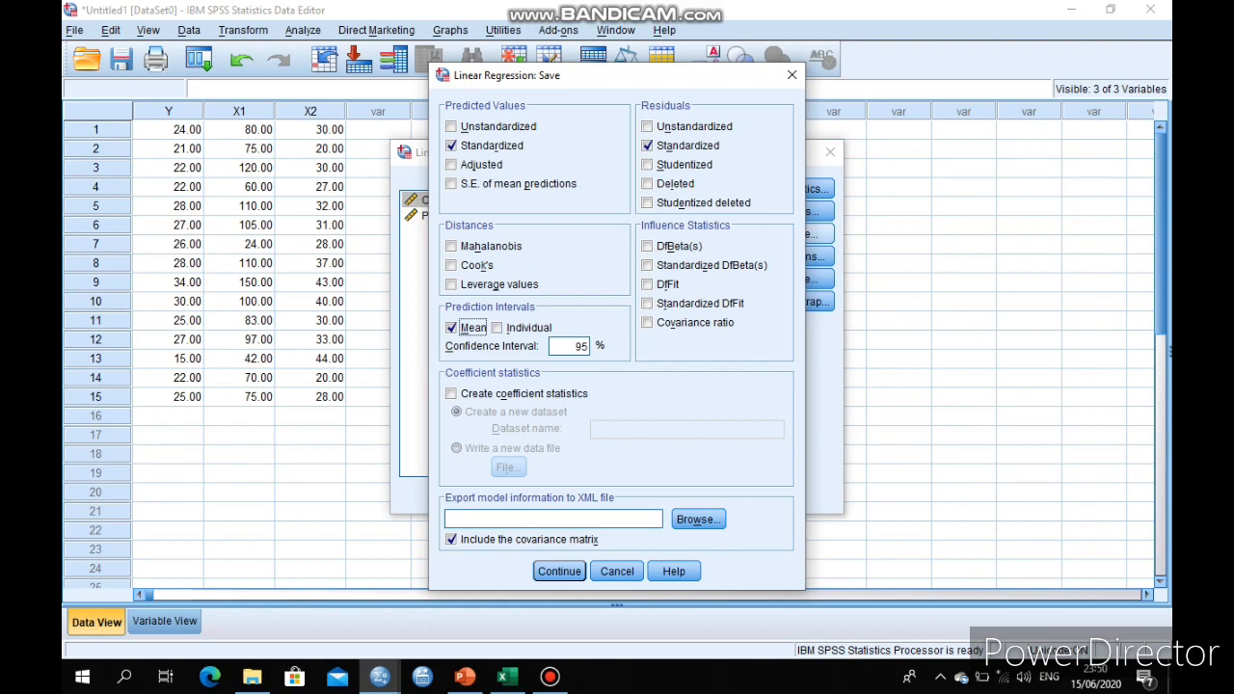
pyautogui.click(560, 570)
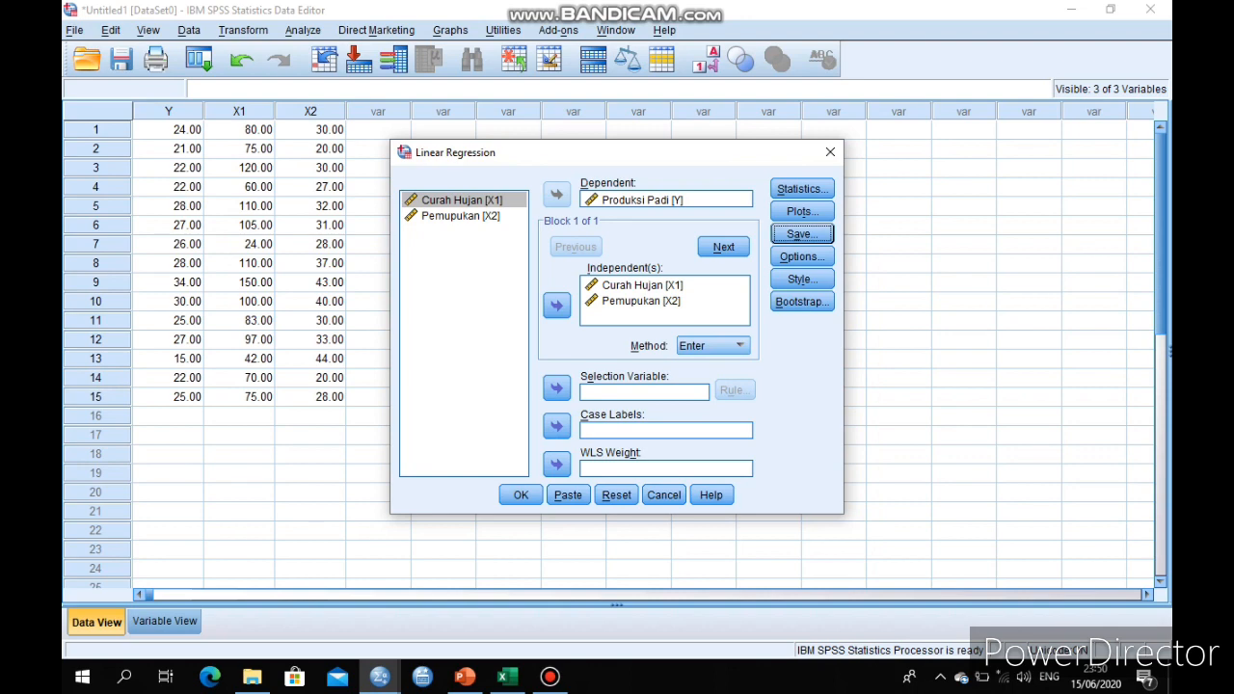
# Accept the existing stepping criteria and missing-value options, and run the Linear Regression
pyautogui.click(802, 257)
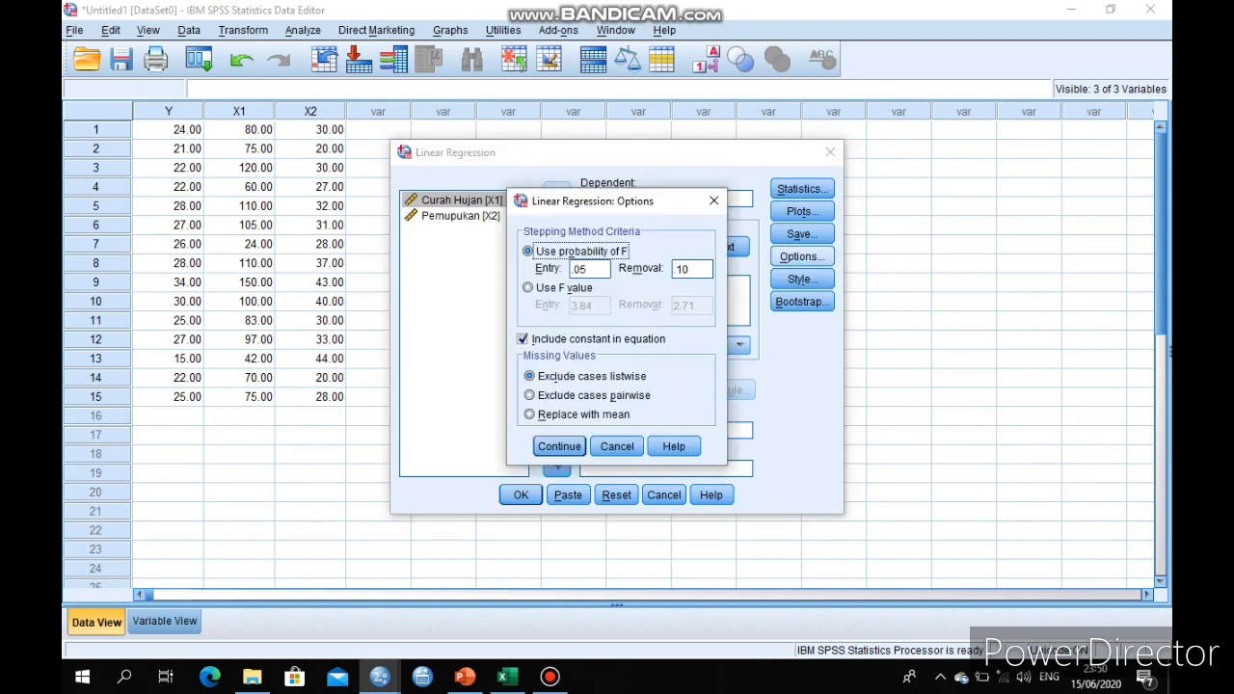
pyautogui.click(560, 447)
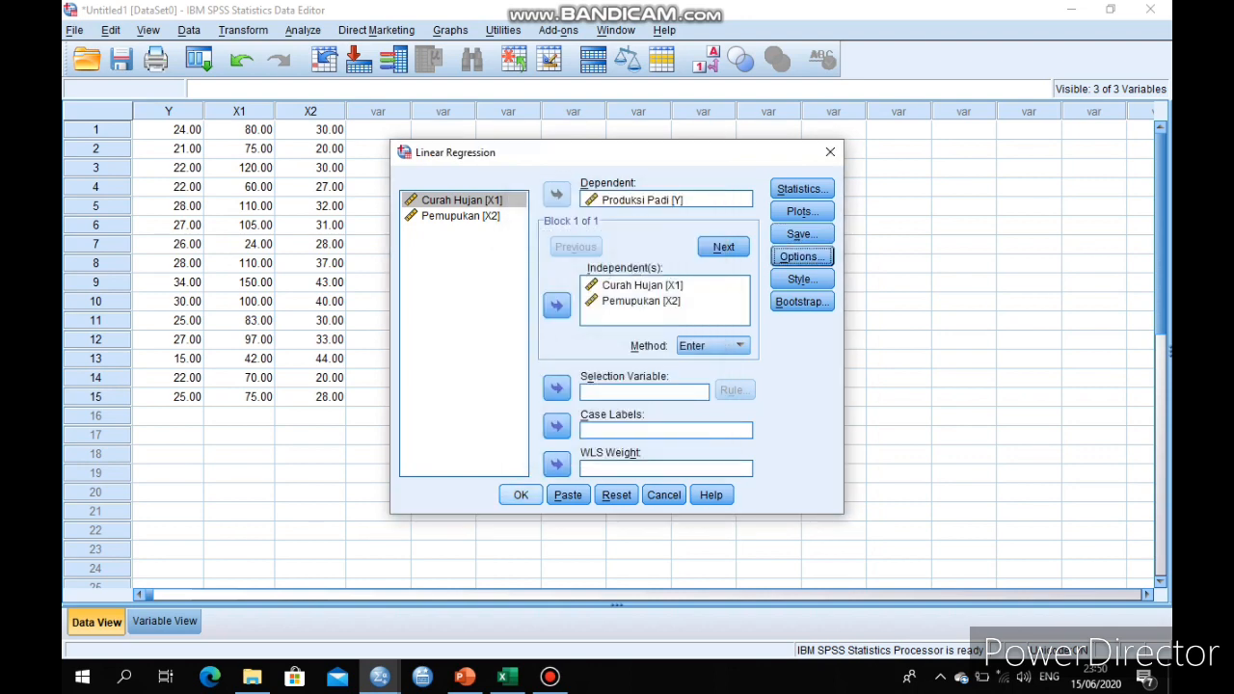
pyautogui.click(521, 495)
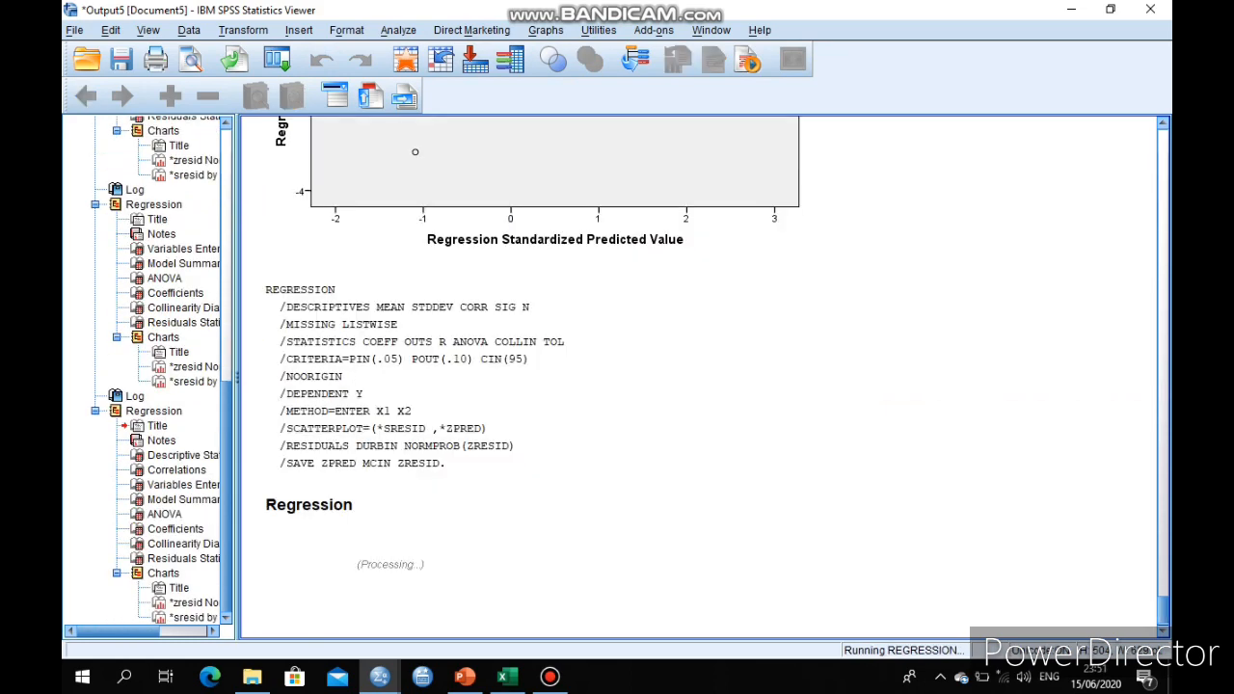
# Find and select the newest Descriptive Statistics table in the output, then switch to PowerPoint and view the Uji Regresi Linier Berganda slide
pyautogui.scroll(-6, 702, 376)
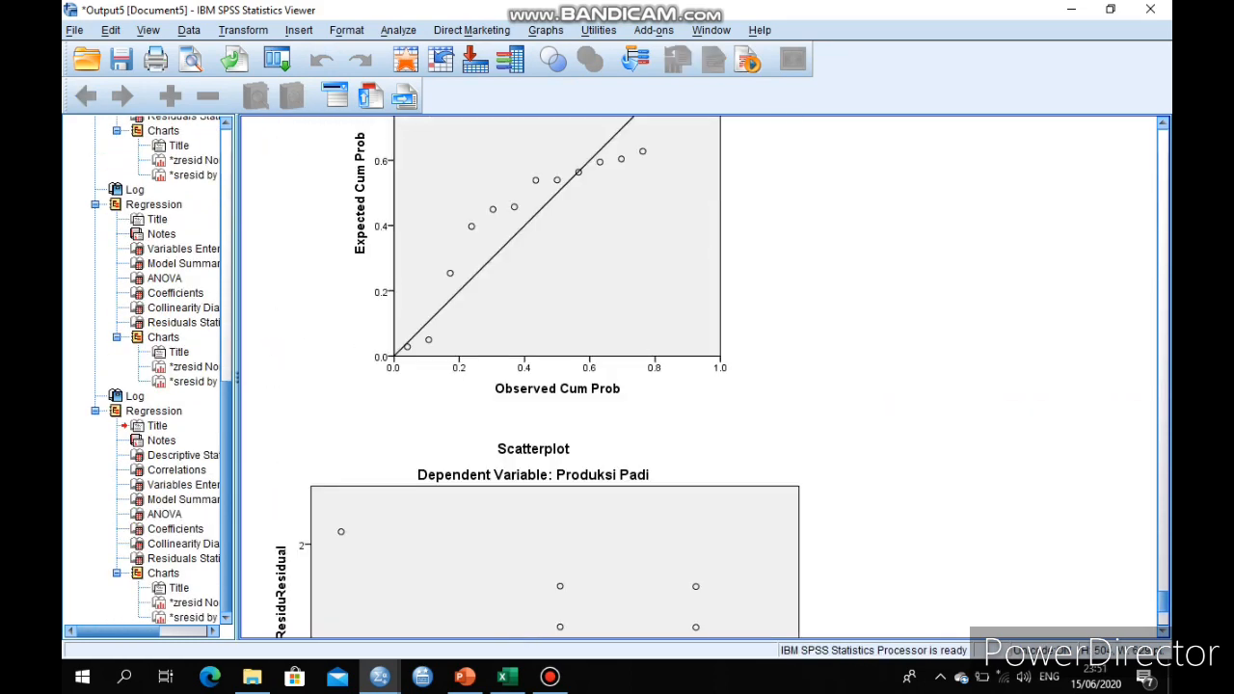
pyautogui.scroll(15, 702, 376)
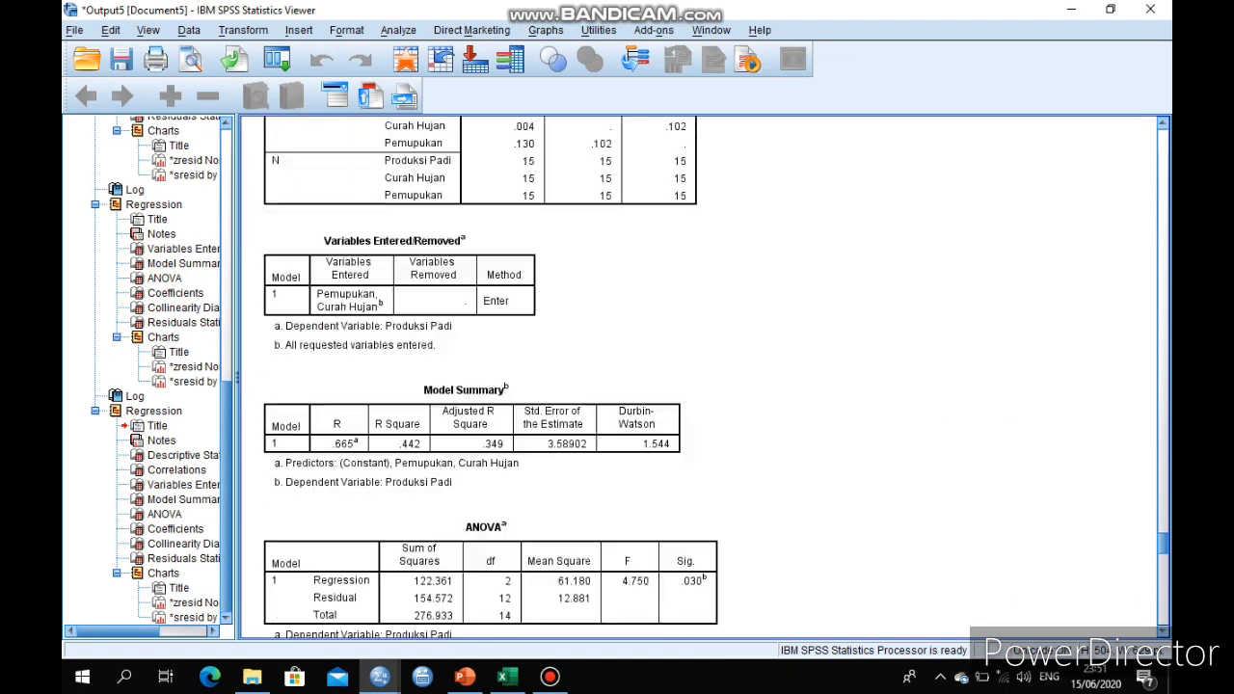
pyautogui.scroll(-3, 702, 377)
pyautogui.scroll(12, 702, 376)
pyautogui.scroll(-3, 702, 377)
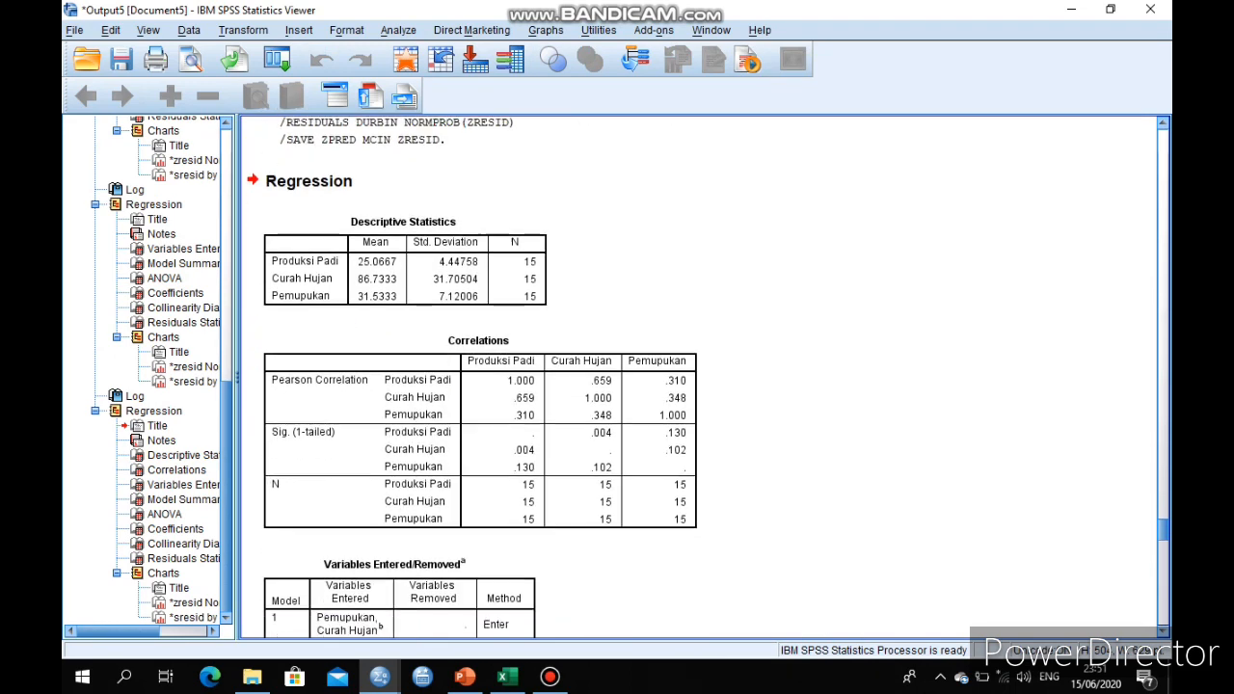
pyautogui.scroll(1, 702, 376)
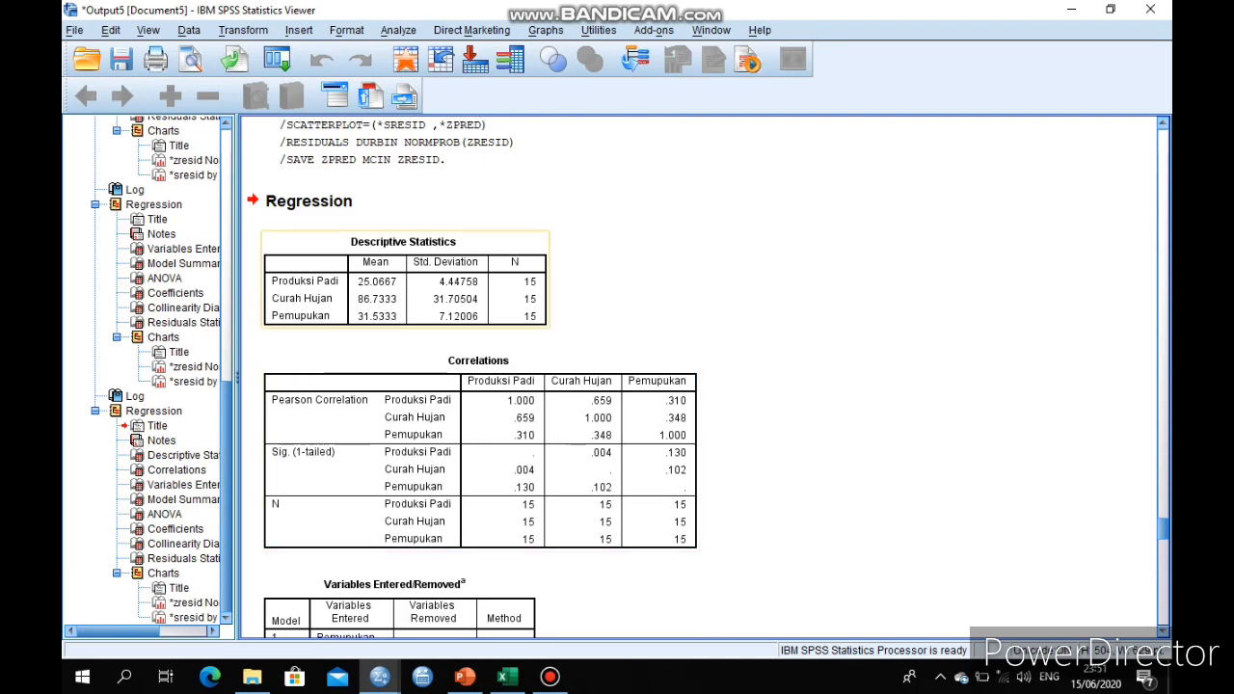
pyautogui.click(405, 281)
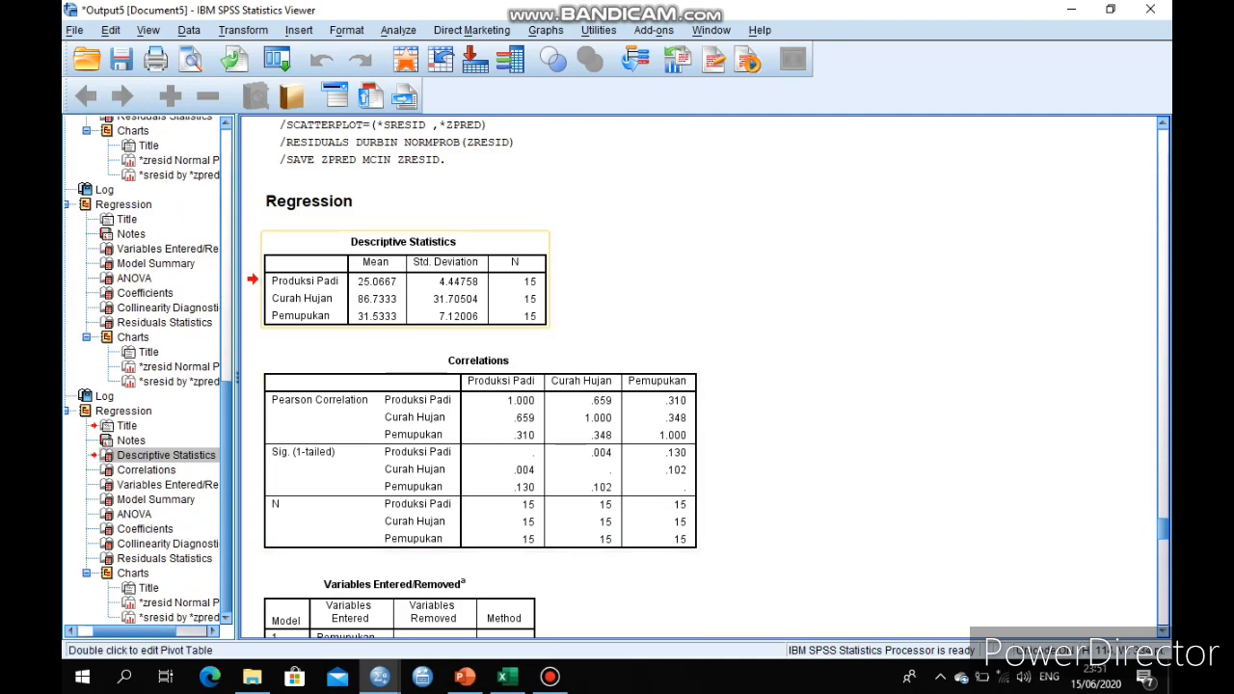
pyautogui.click(465, 677)
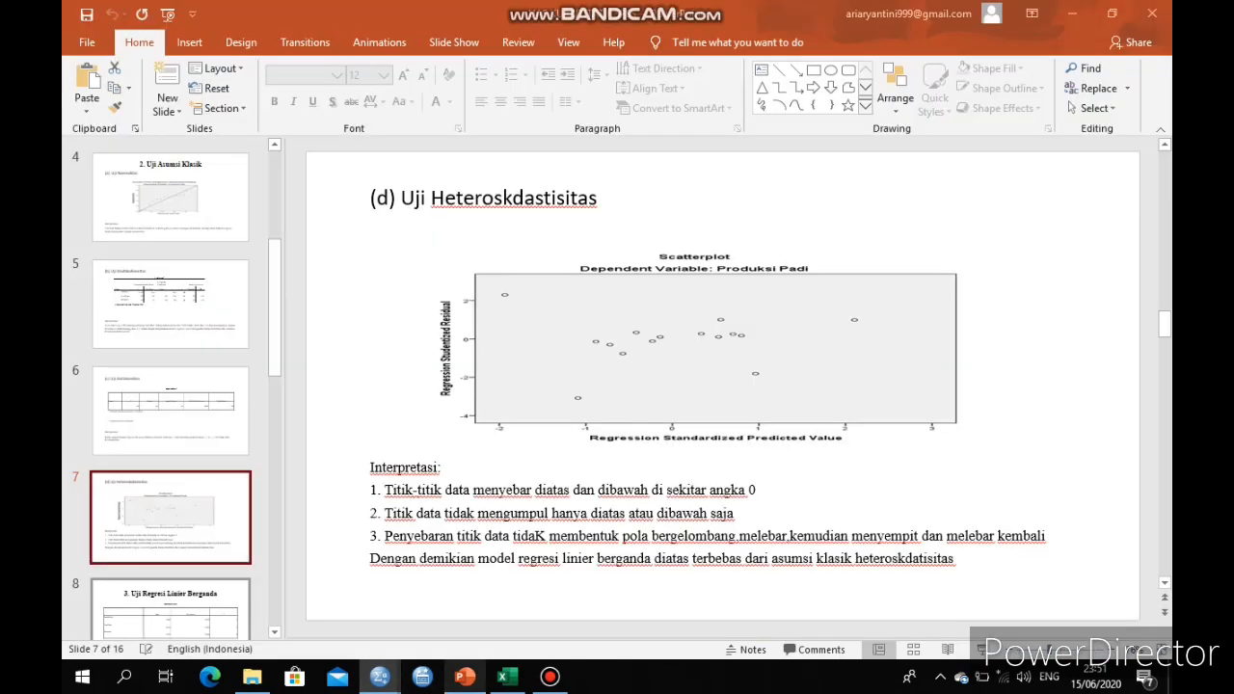
pyautogui.click(171, 610)
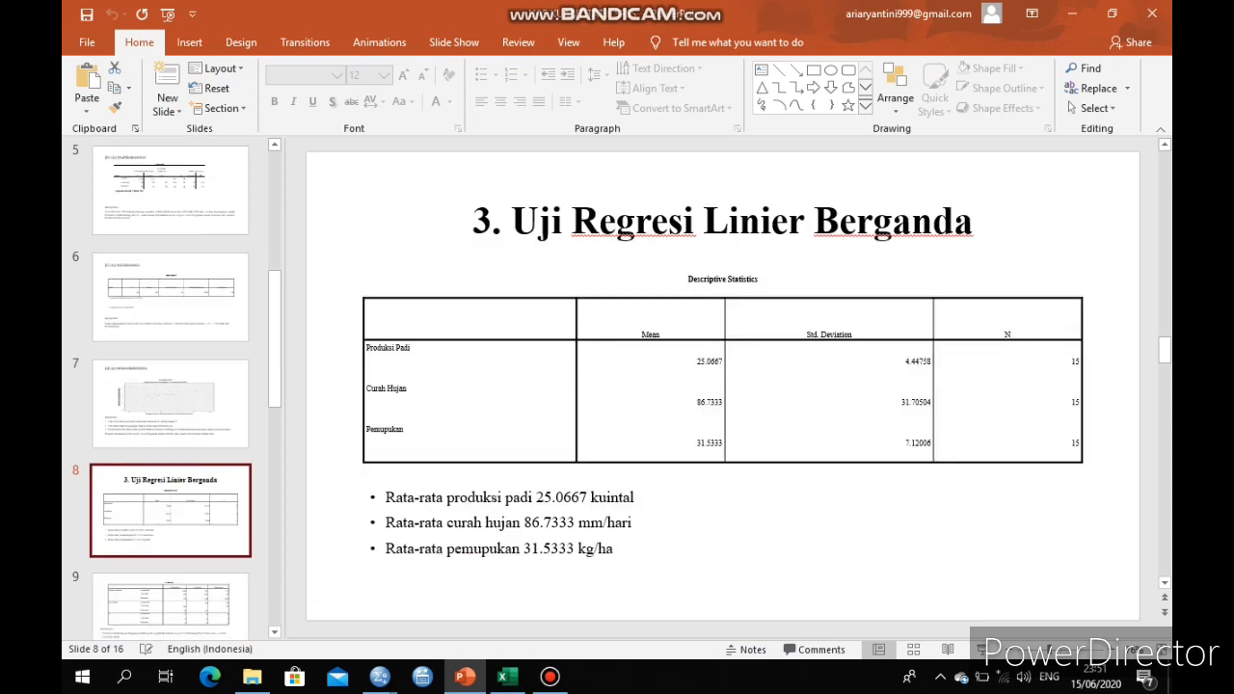